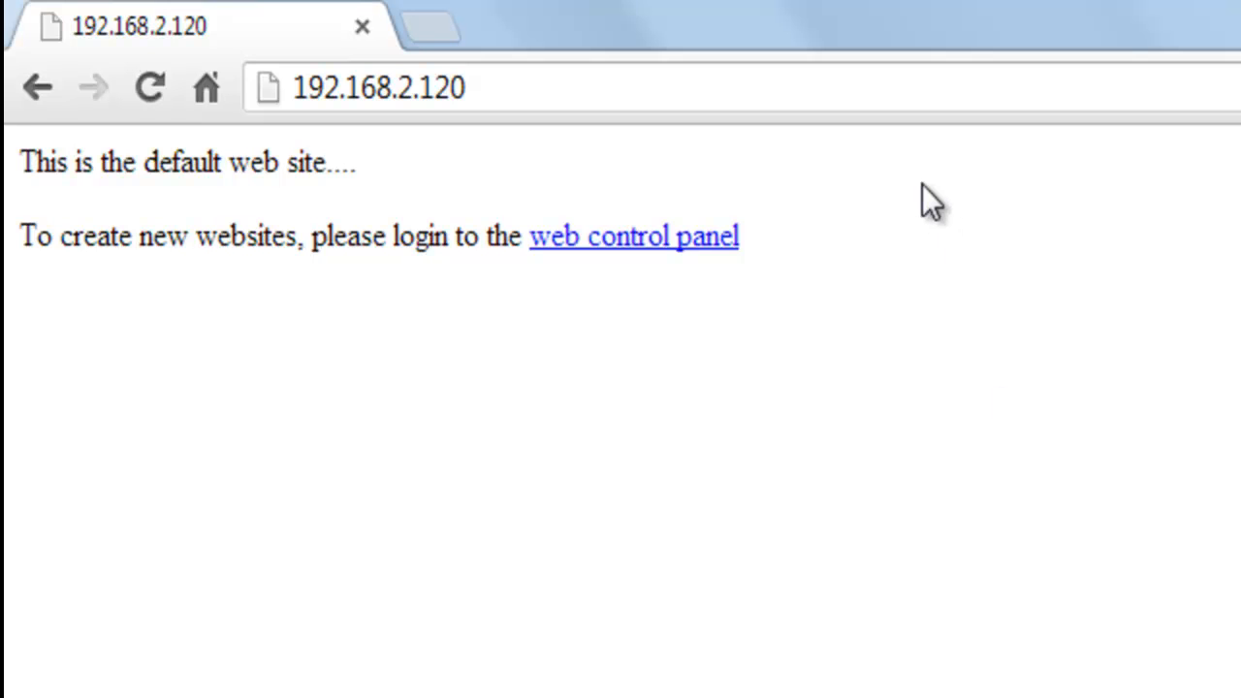
Step: Change the browser address to 192.168.2.120:/10025 to reach the control panel port
{"action": "left_click", "coordinate": [740, 86]}
{"action": "left_click", "coordinate": [784, 88]}
{"action": "type", "text": ":/q"}
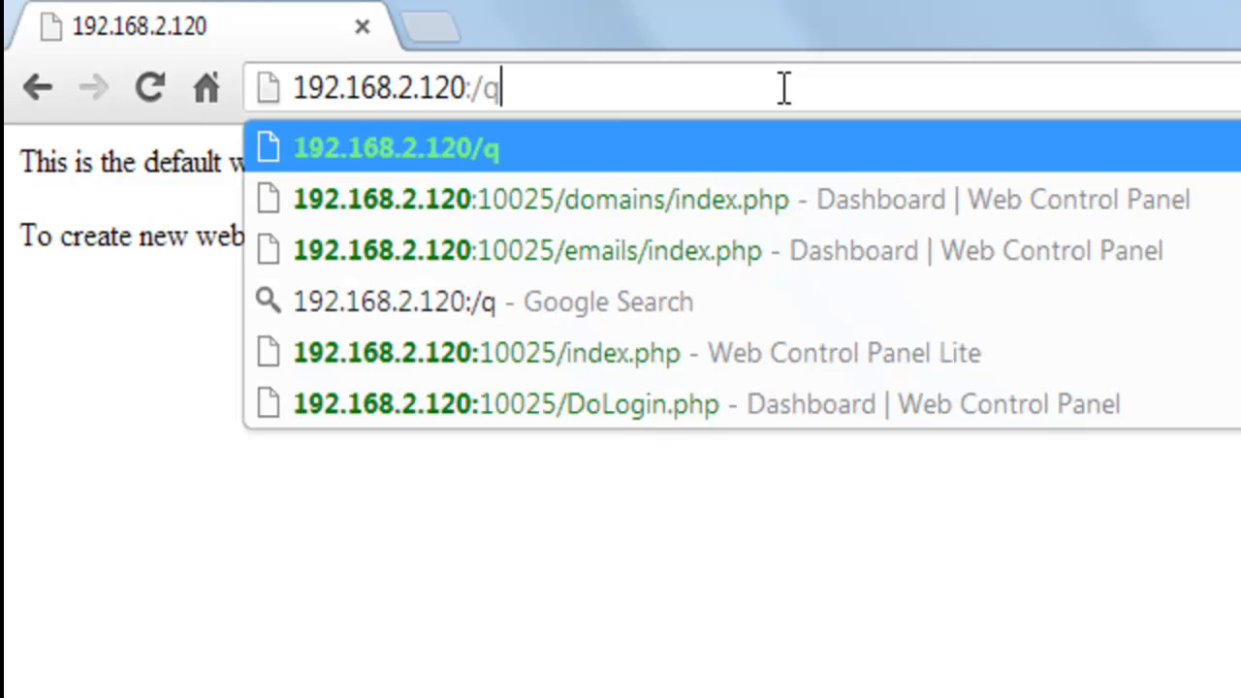
{"action": "key", "text": "BackSpace"}
{"action": "type", "text": "1002"}
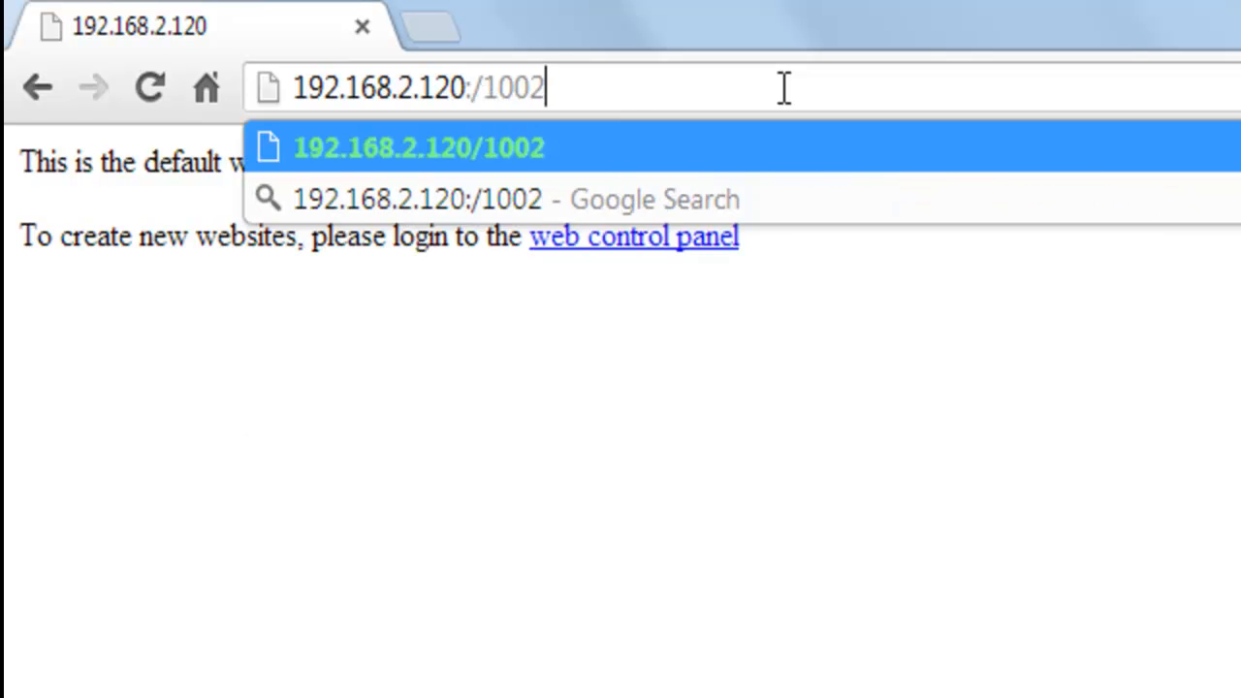
{"action": "type", "text": "5"}
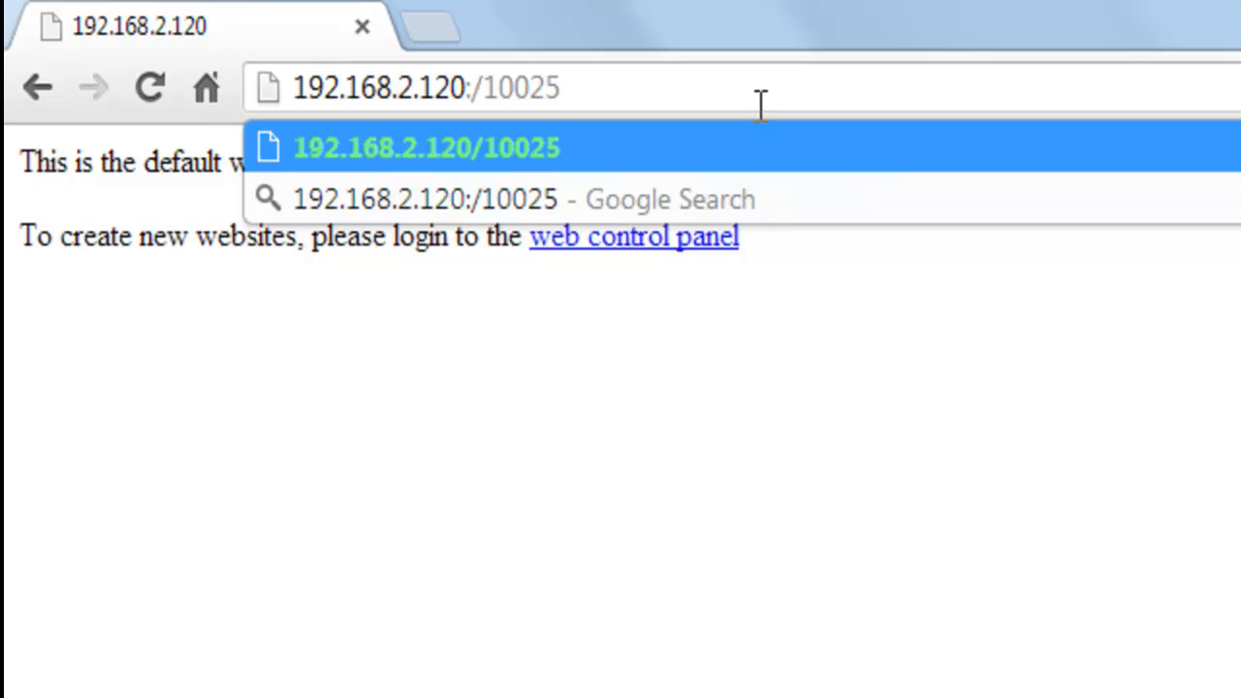
Step: Open the Web Control Panel Lite login page and sign in with the admin e-mail and password
{"action": "left_click", "coordinate": [593, 247]}
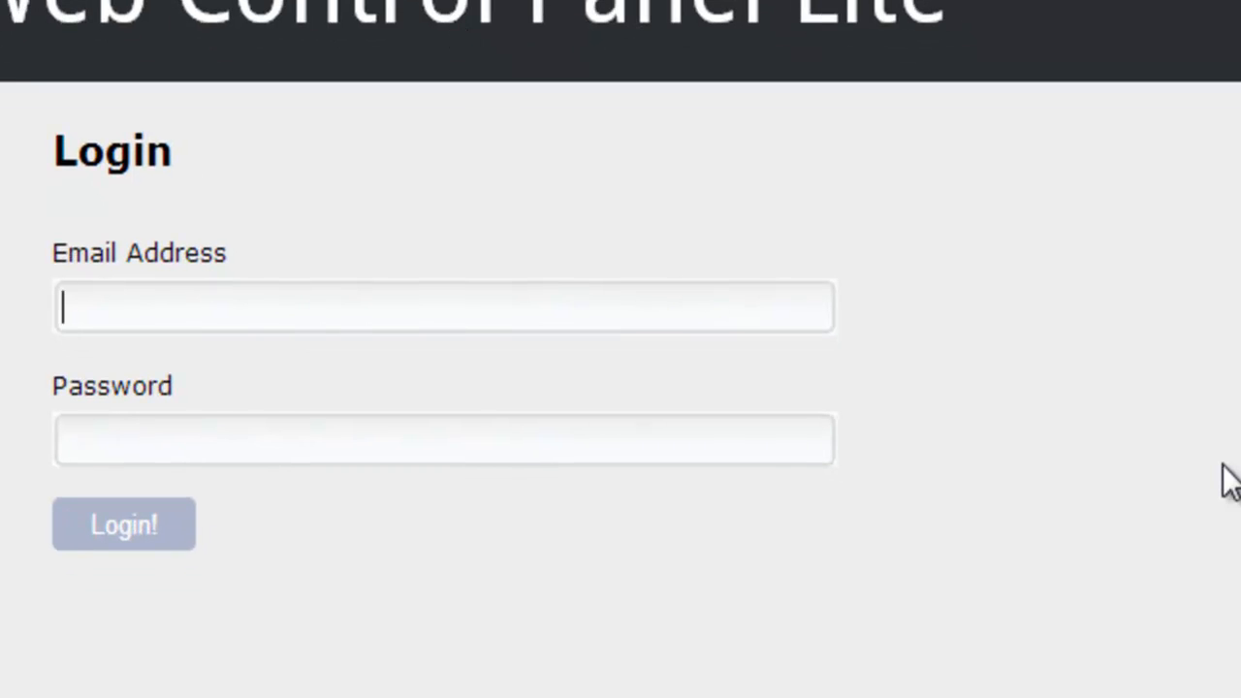
{"action": "type", "text": "admin@admin.com"}
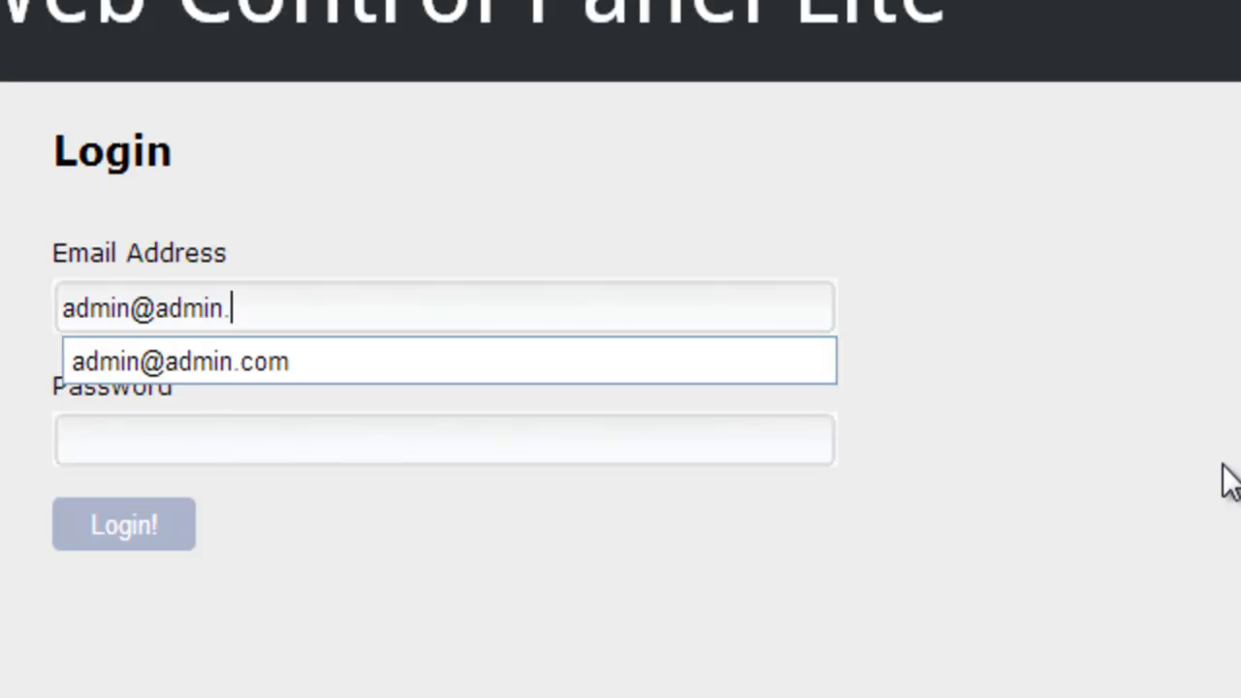
{"action": "key", "text": "Tab"}
{"action": "type", "text": "admin"}
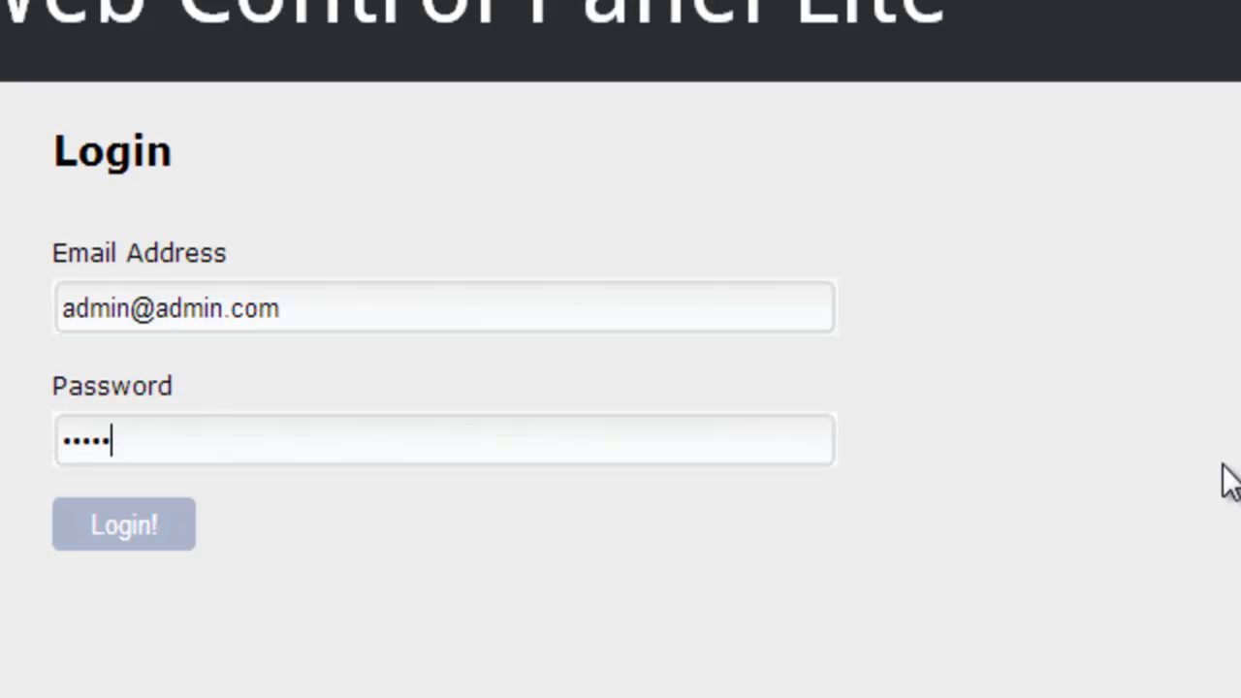
{"action": "left_click", "coordinate": [126, 539]}
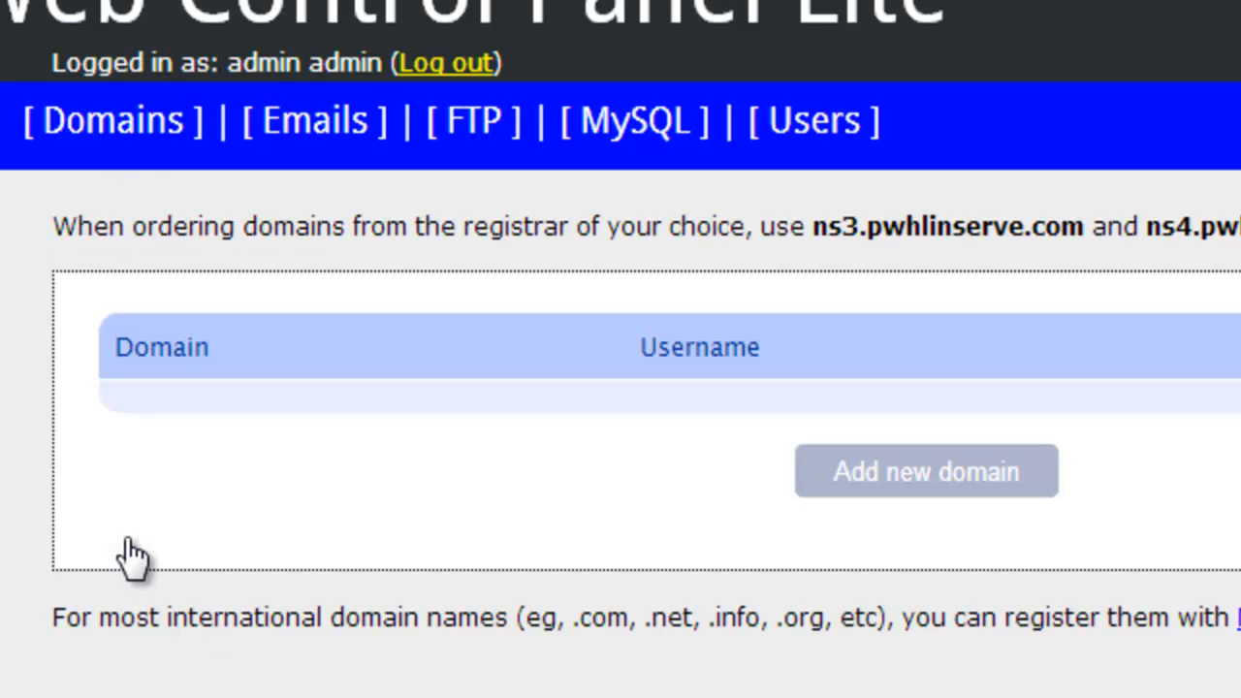
Step: Open the admin user for editing and replace its first name and surname
{"action": "left_click", "coordinate": [824, 138]}
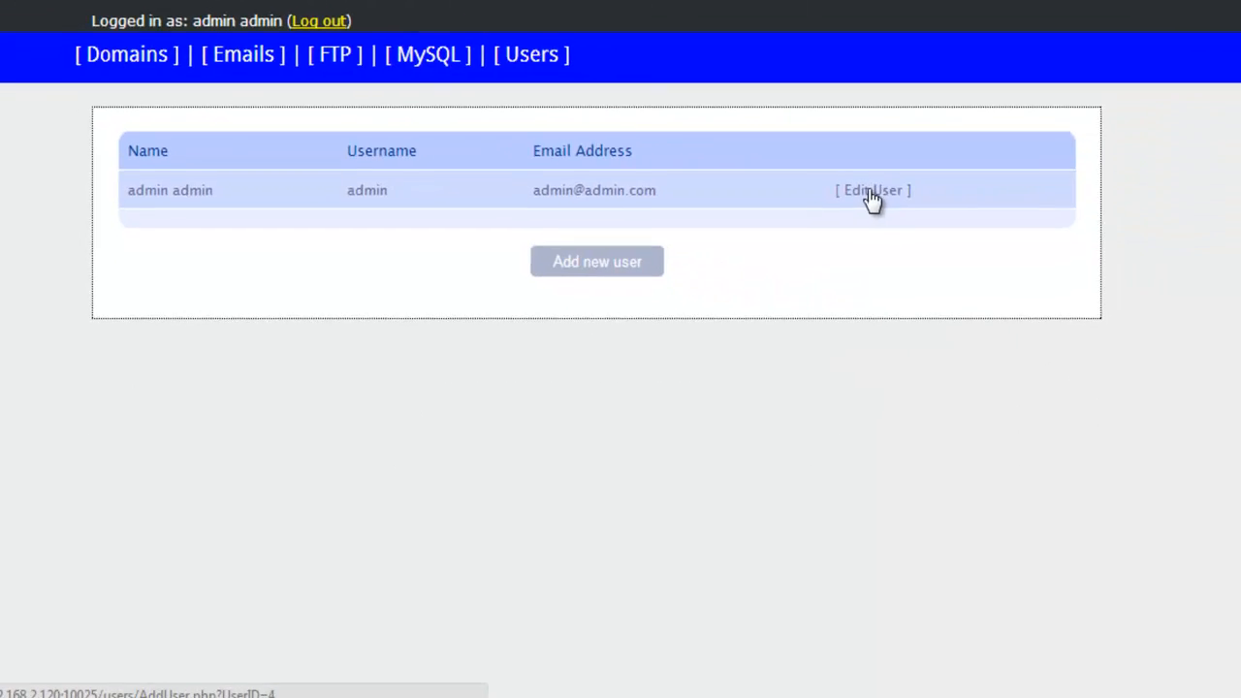
{"action": "left_click", "coordinate": [873, 190]}
{"action": "left_click_drag", "start_coordinate": [316, 214], "coordinate": [53, 175]}
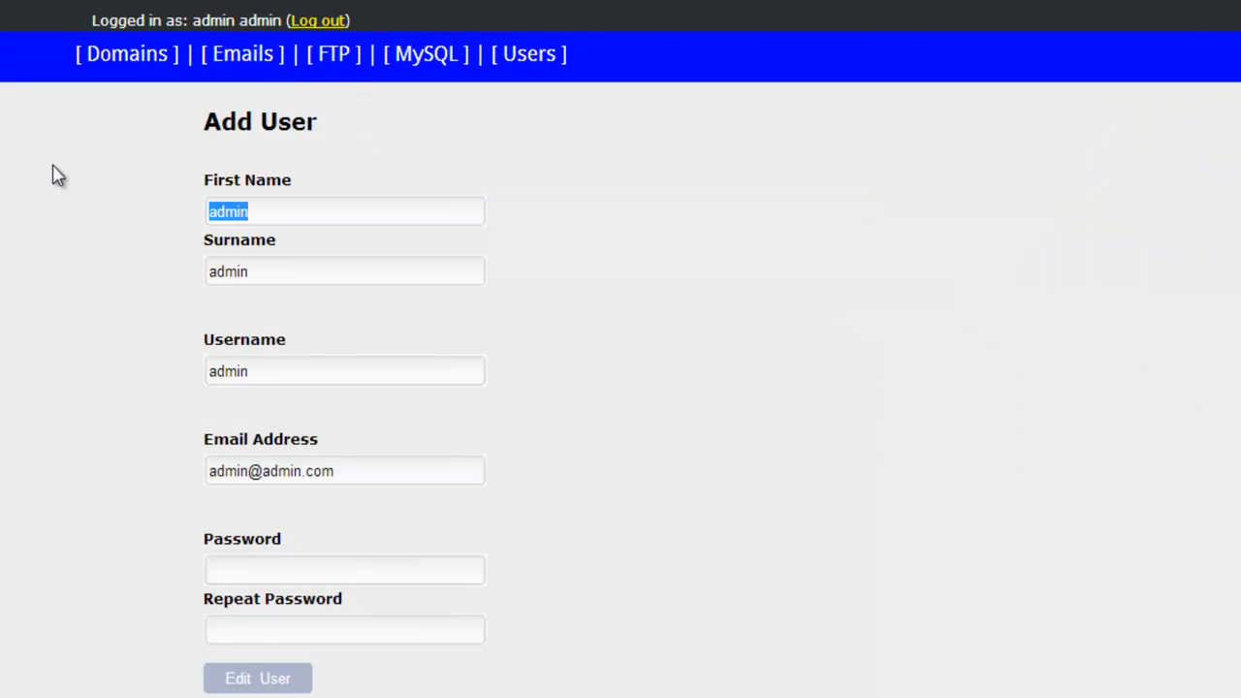
{"action": "type", "text": "John"}
{"action": "key", "text": "Tab"}
{"action": "type", "text": "Mc"}
{"action": "key", "text": "Tab"}
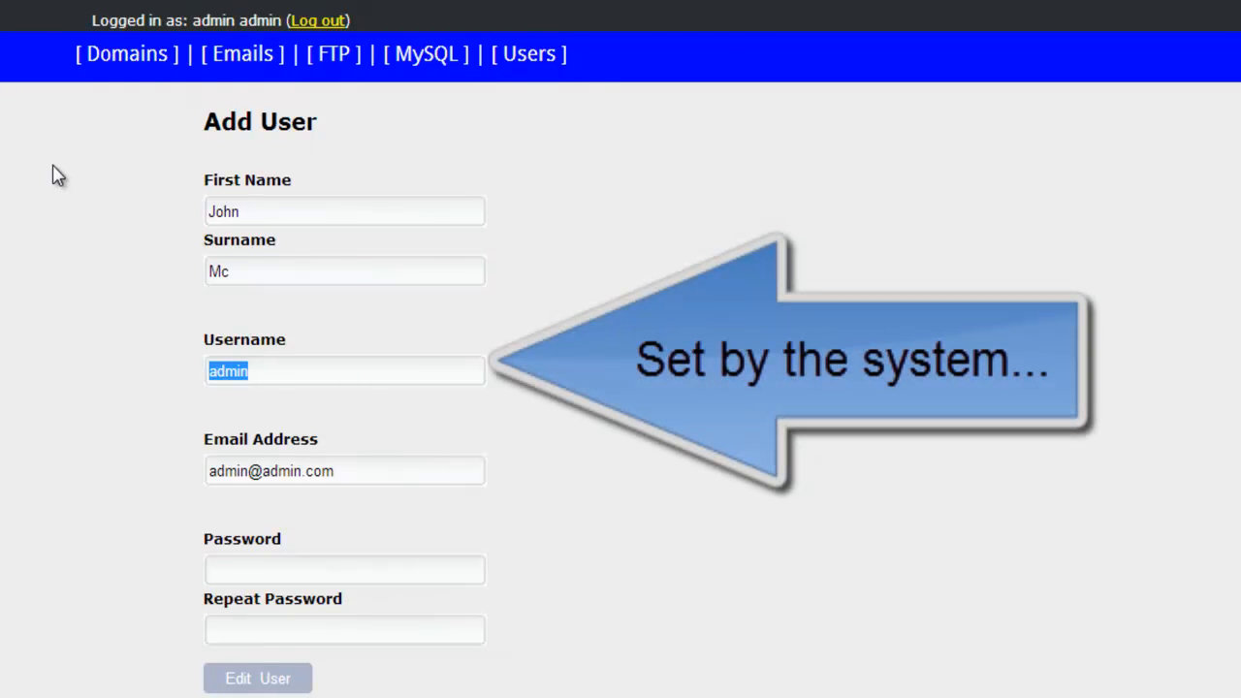
Step: Enter the admin's new e-mail address and password in both fields, then save the user
{"action": "key", "text": "Tab"}
{"action": "type", "text": "jo"}
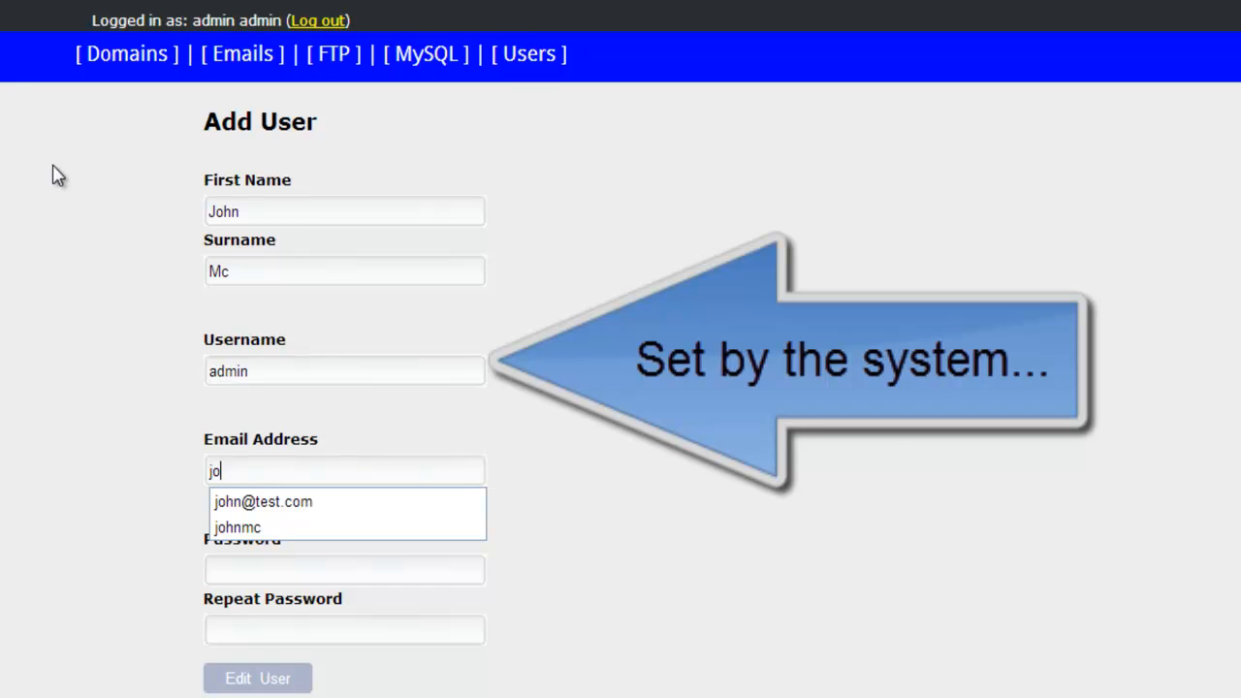
{"action": "key", "text": "Down"}
{"action": "key", "text": "Return"}
{"action": "type", "text": "test.com"}
{"action": "key", "text": "Tab"}
{"action": "type", "text": "test"}
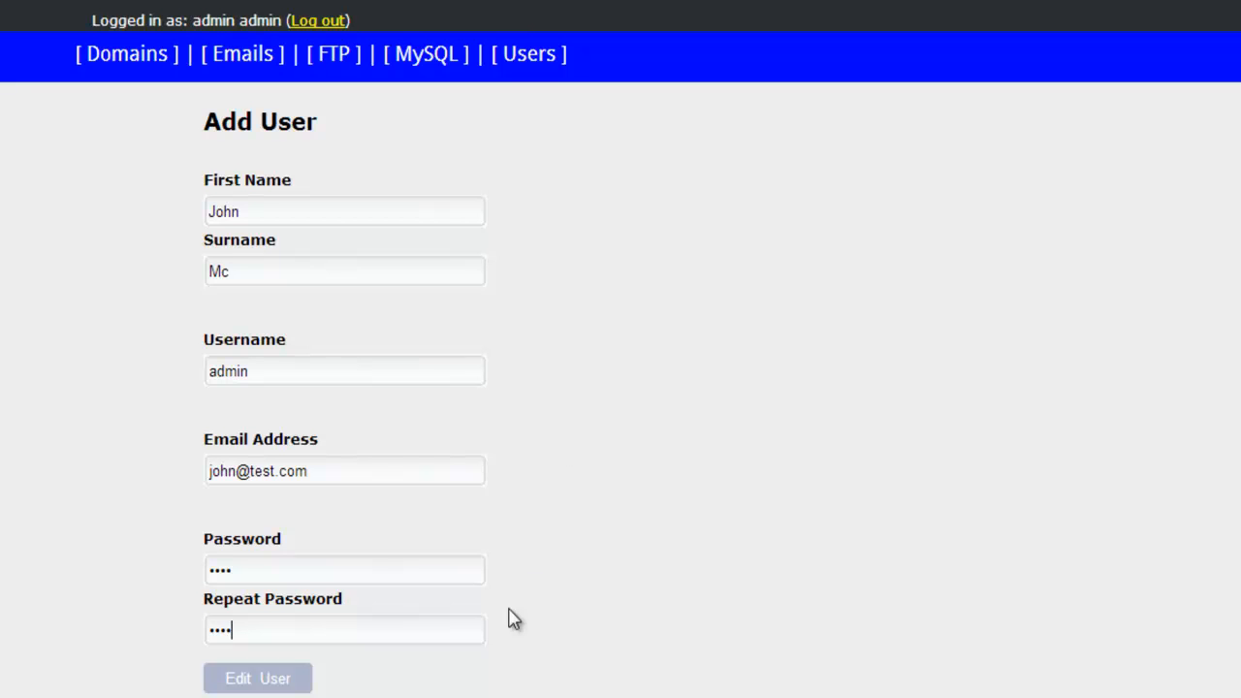
{"action": "left_click", "coordinate": [274, 679]}
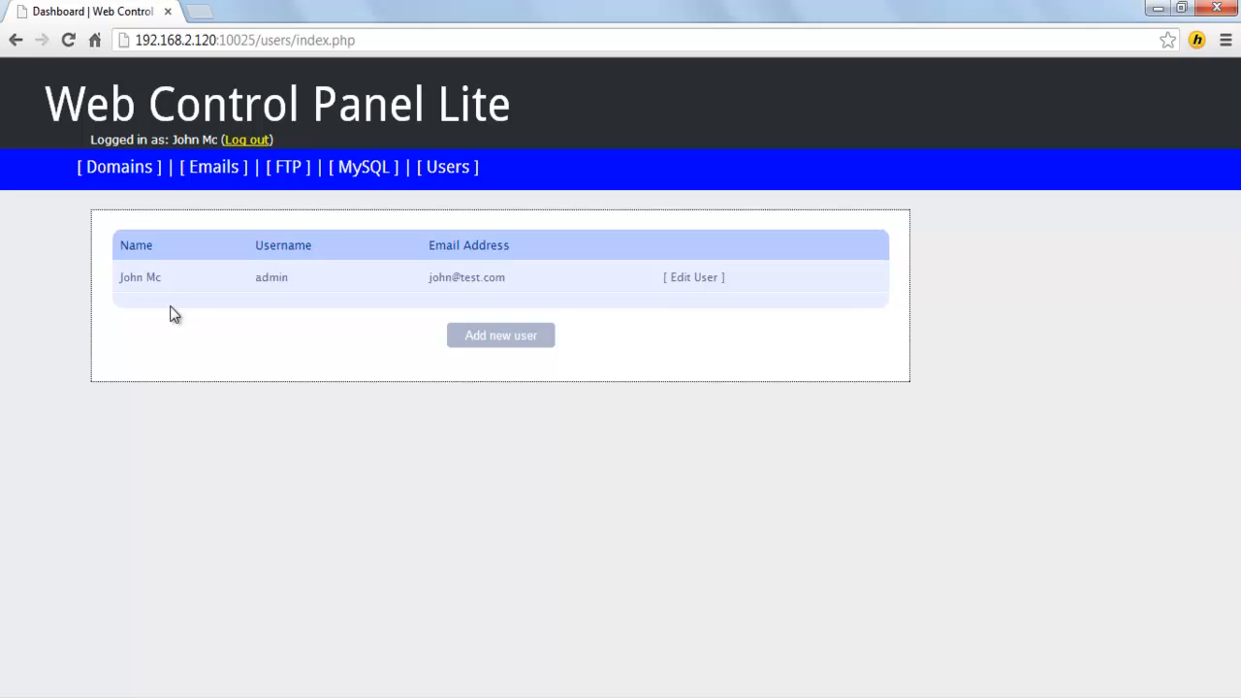
Step: Add the domain test.com with admin as its owner, then go to the Emails page
{"action": "left_click", "coordinate": [137, 172]}
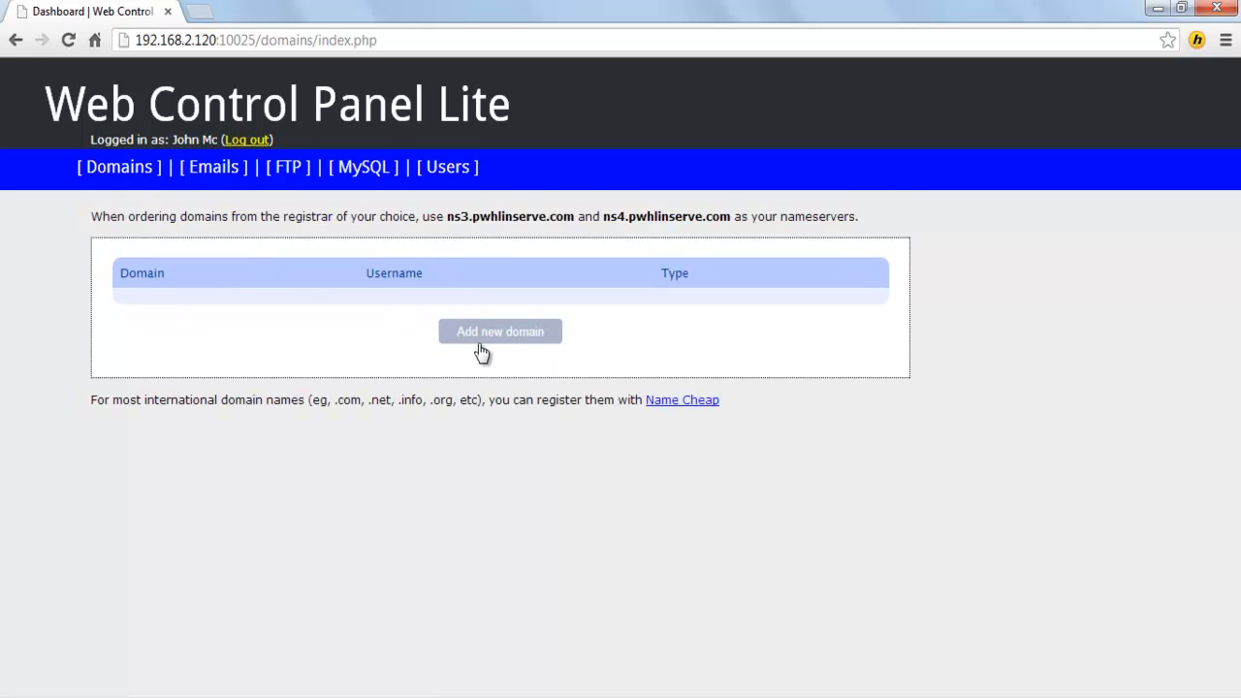
{"action": "left_click", "coordinate": [519, 339]}
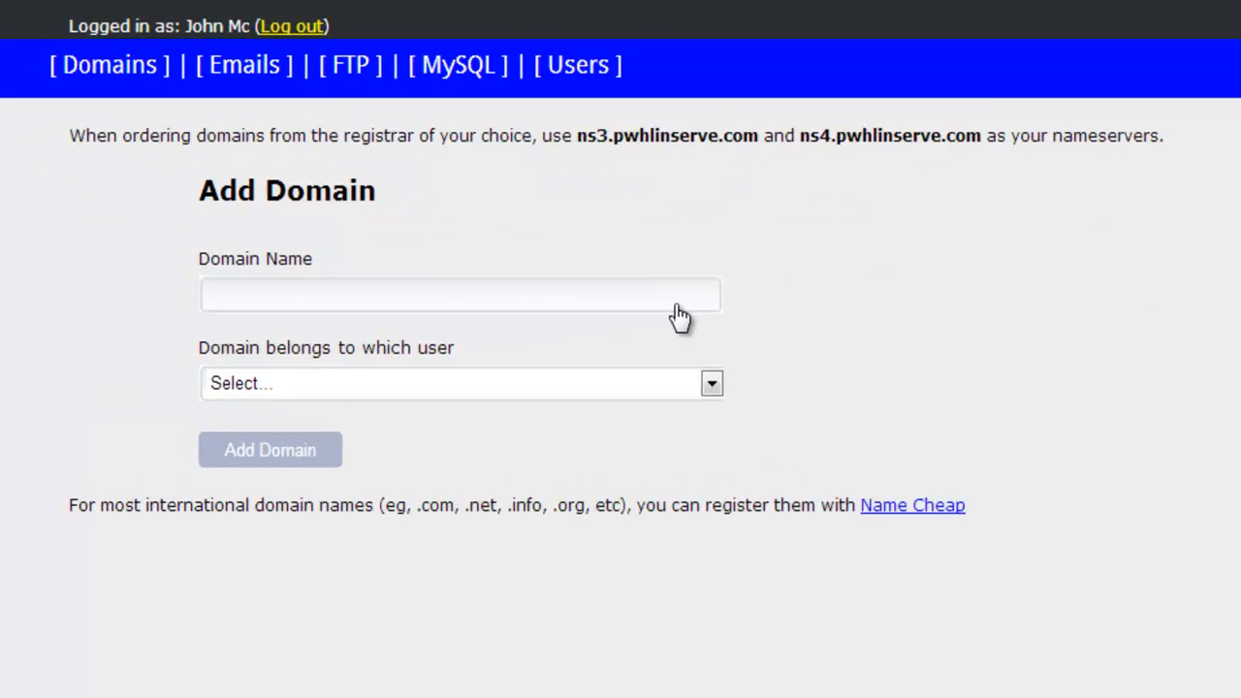
{"action": "type", "text": "test.com"}
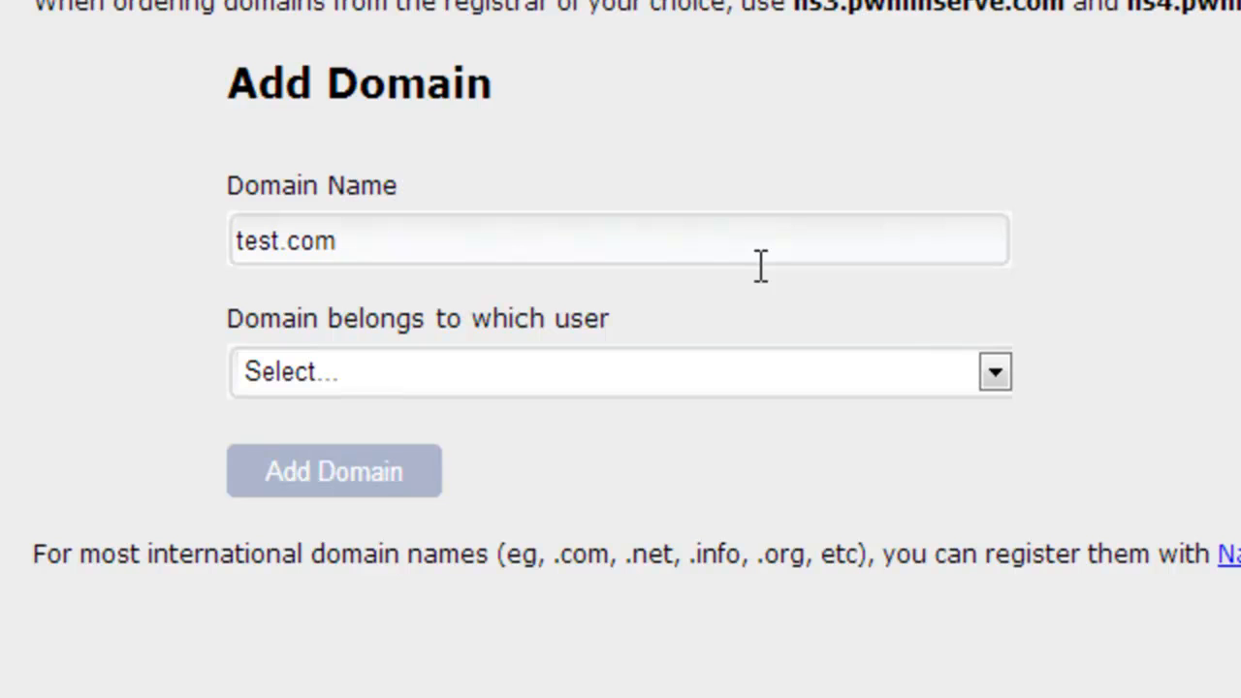
{"action": "left_click", "coordinate": [994, 373]}
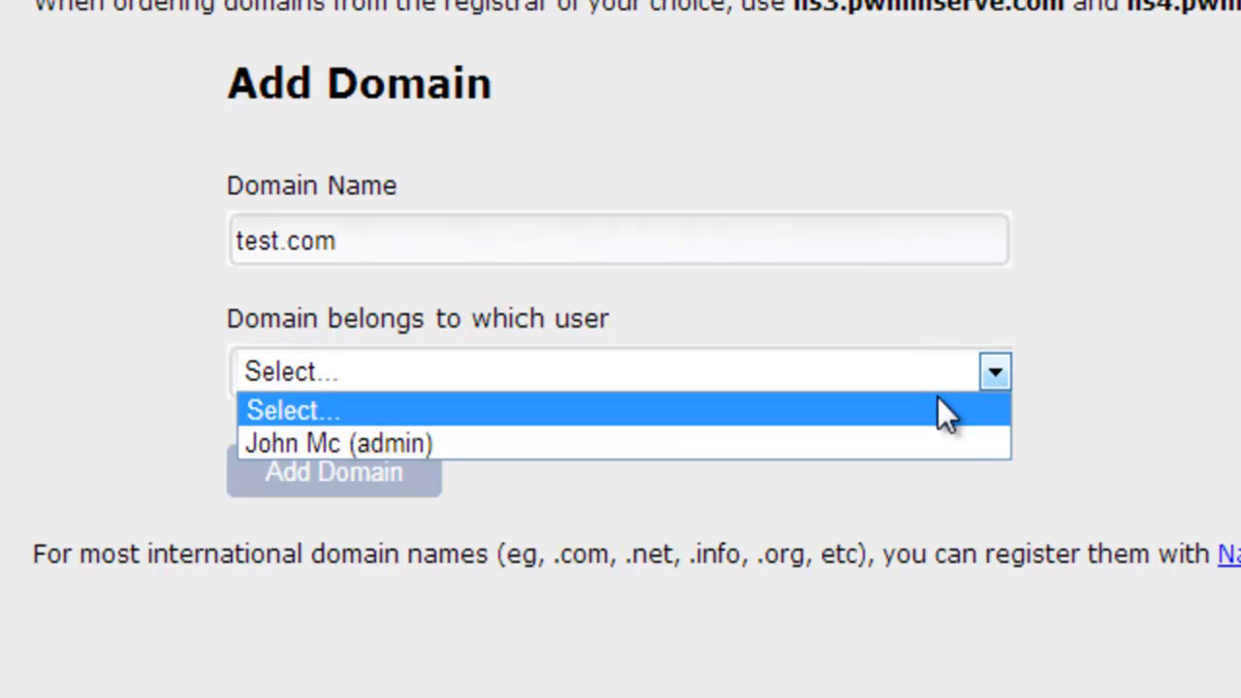
{"action": "left_click", "coordinate": [903, 441]}
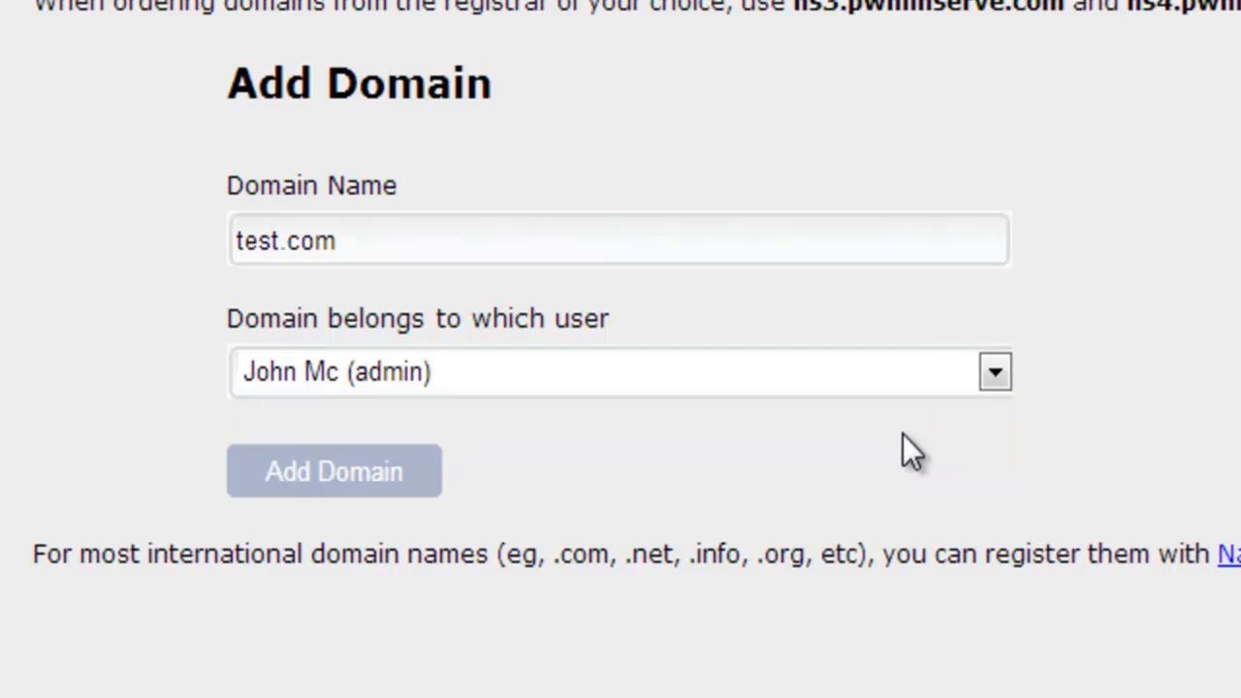
{"action": "left_click", "coordinate": [341, 479]}
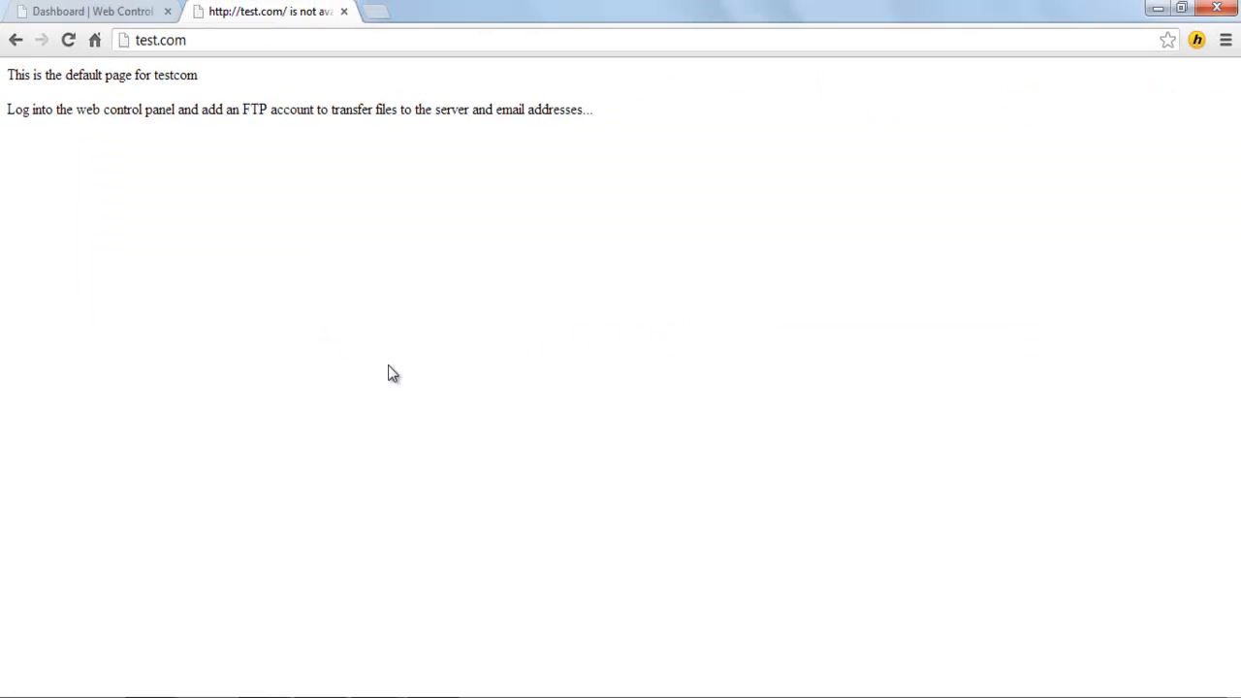
{"action": "left_click", "coordinate": [123, 10]}
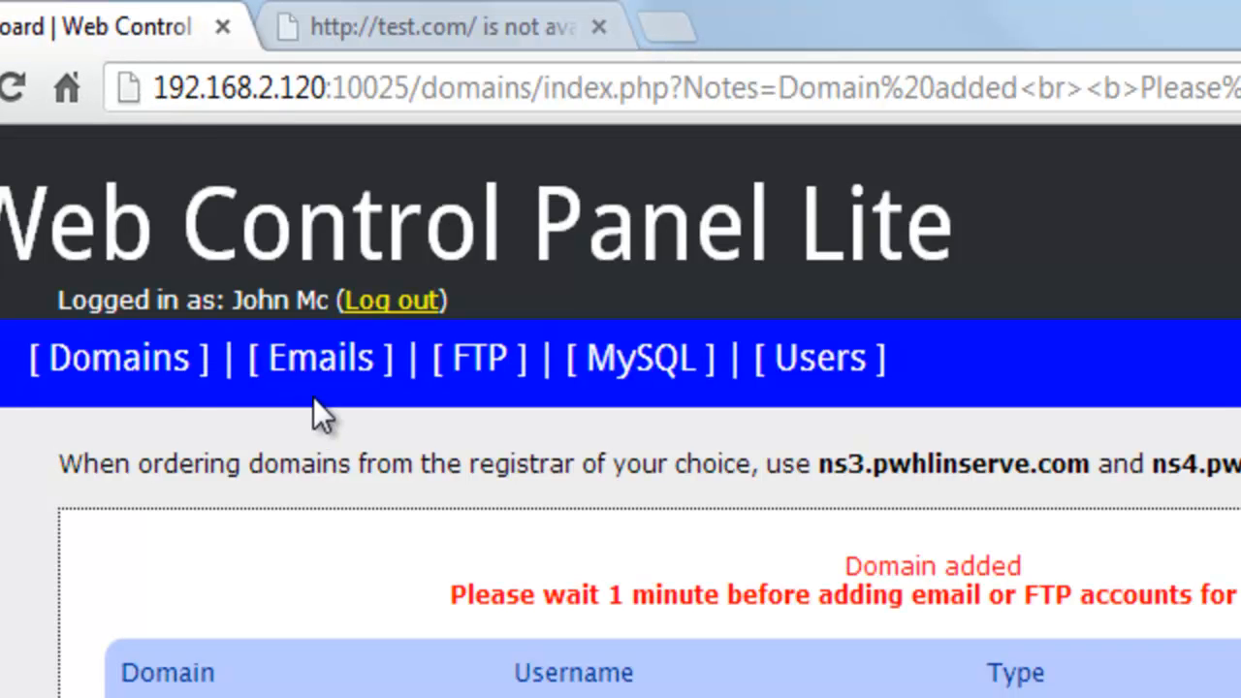
{"action": "left_click", "coordinate": [342, 374]}
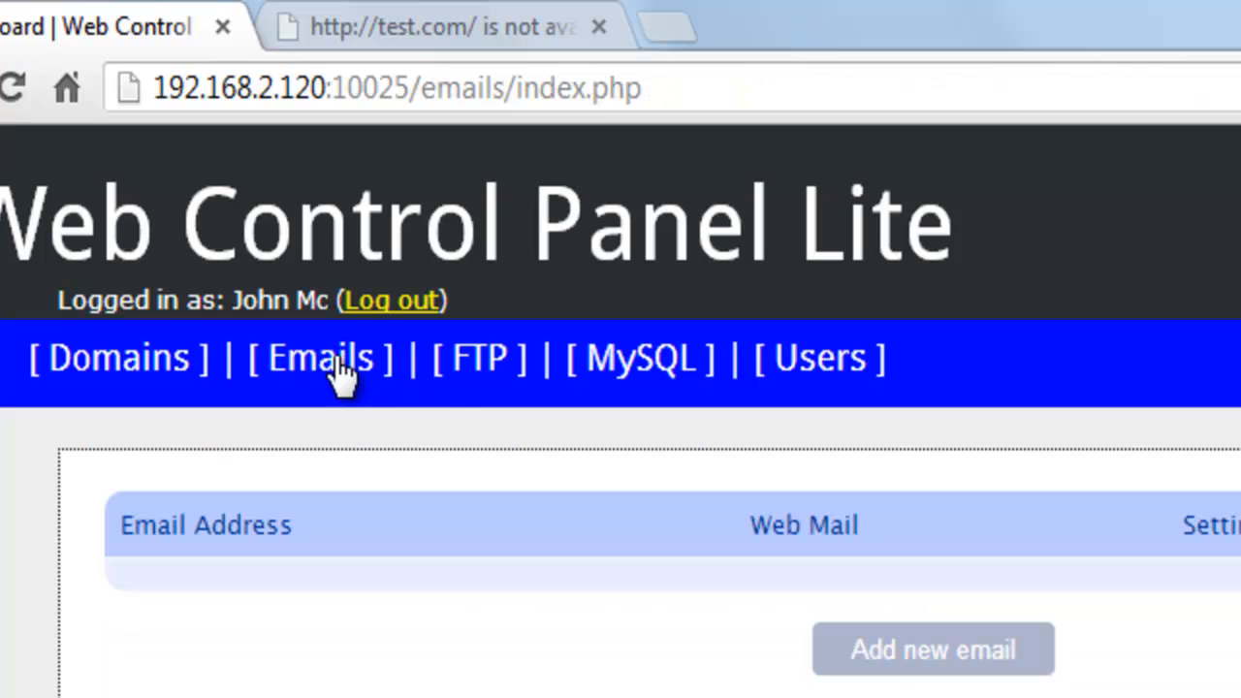
Step: Create a new password-protected mailbox on the test.com domain
{"action": "left_click", "coordinate": [970, 653]}
{"action": "left_click", "coordinate": [425, 243]}
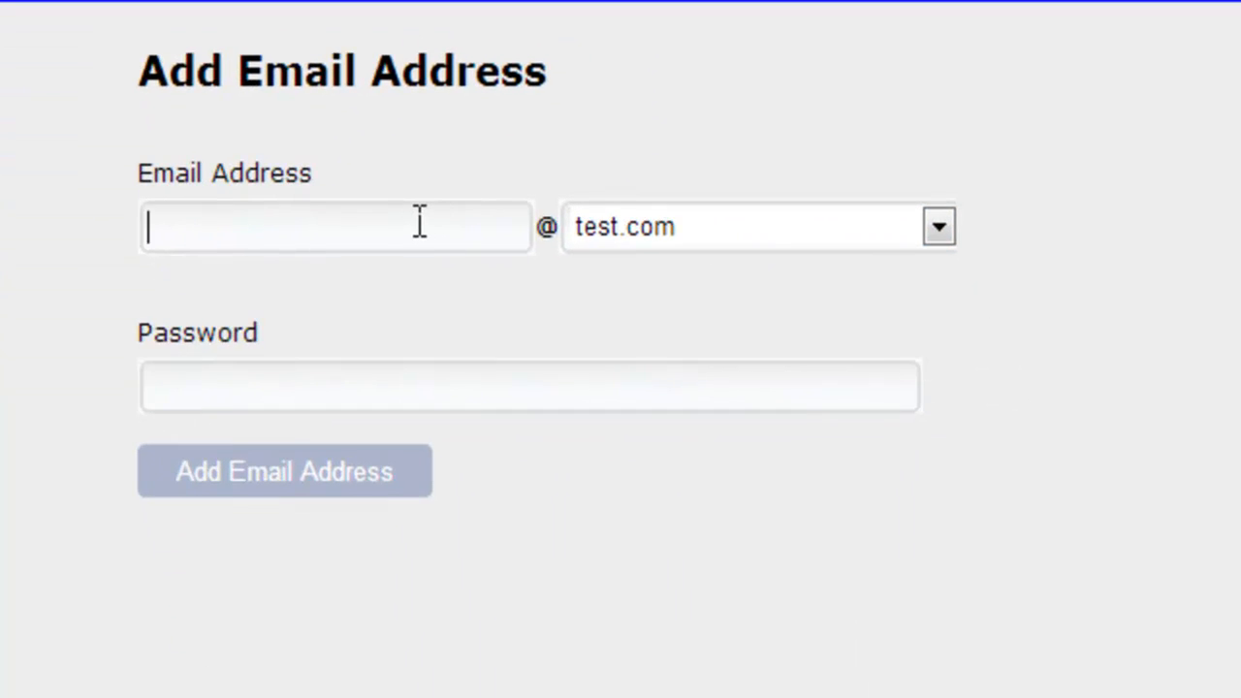
{"action": "type", "text": "john"}
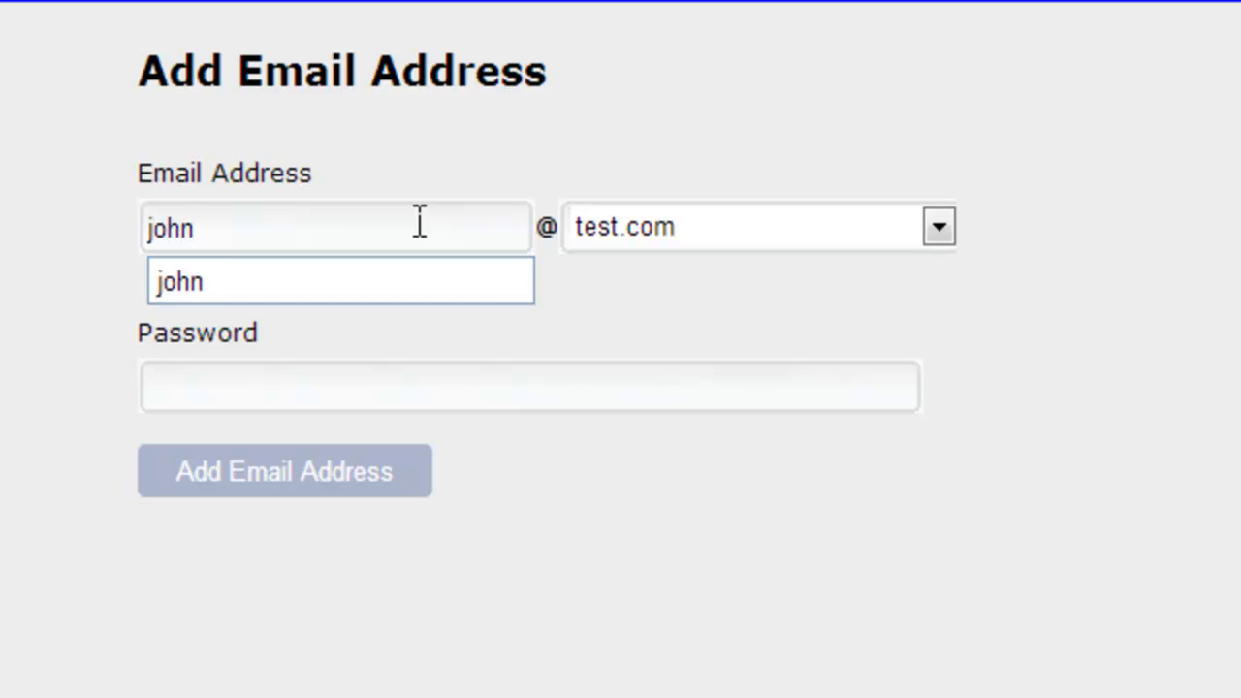
{"action": "left_click", "coordinate": [901, 234]}
{"action": "left_click", "coordinate": [900, 234]}
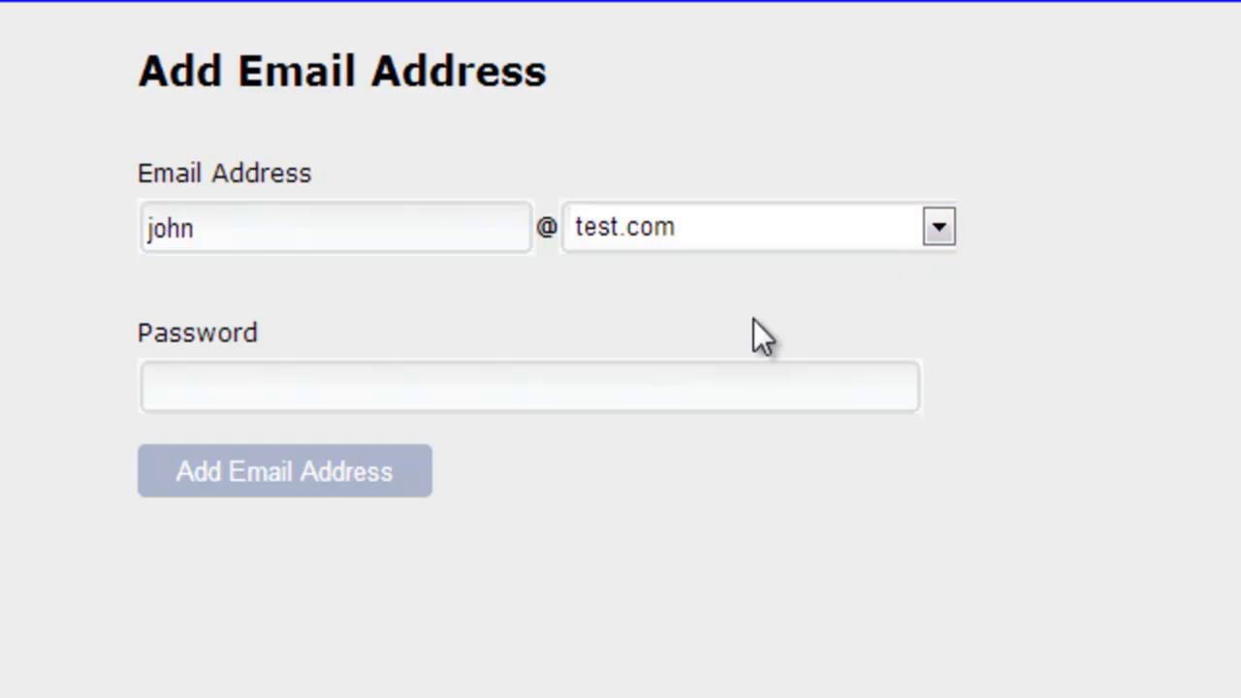
{"action": "left_click", "coordinate": [679, 388]}
{"action": "type", "text": "test"}
{"action": "left_click", "coordinate": [302, 478]}
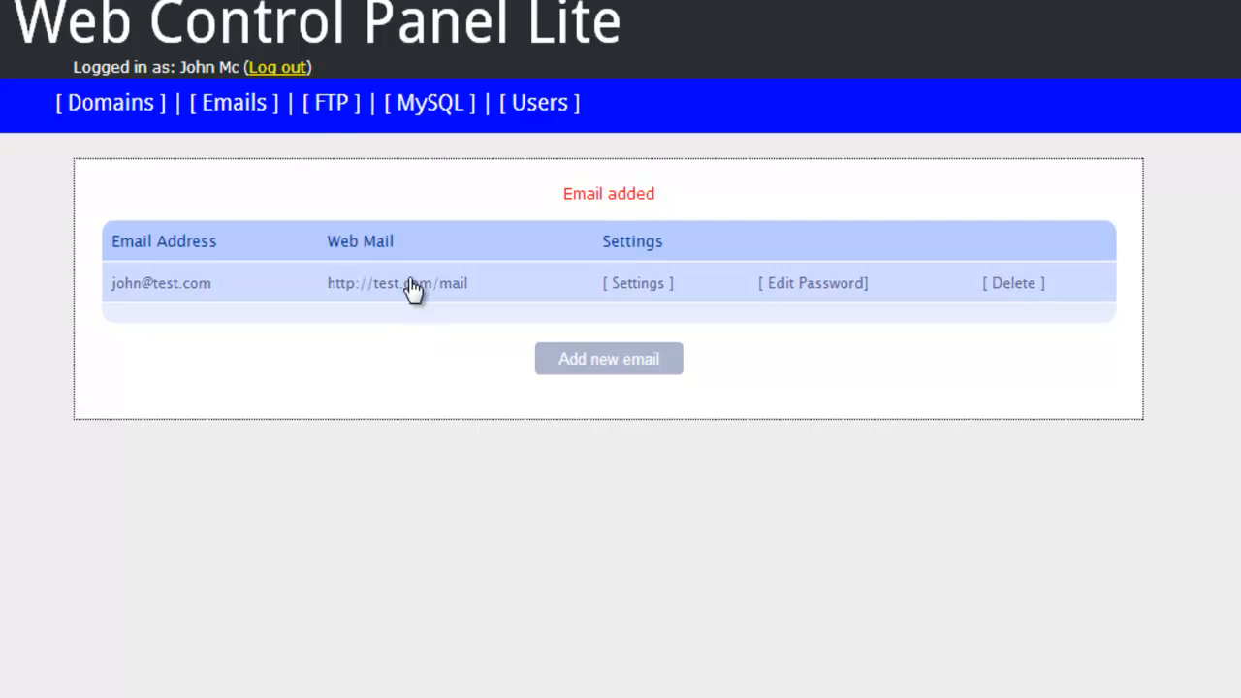
Step: Log in to the test.com SquirrelMail webmail with the new mailbox address and its password
{"action": "left_click", "coordinate": [411, 283]}
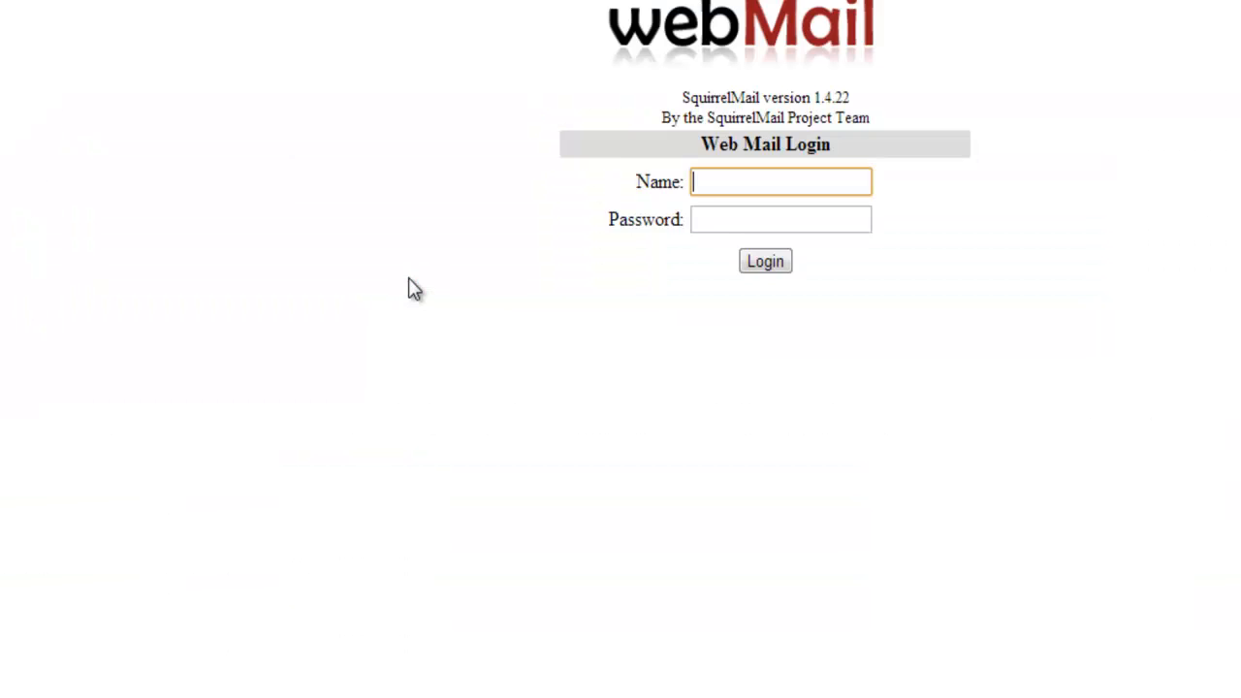
{"action": "type", "text": "john@test.com"}
{"action": "left_click", "coordinate": [763, 222]}
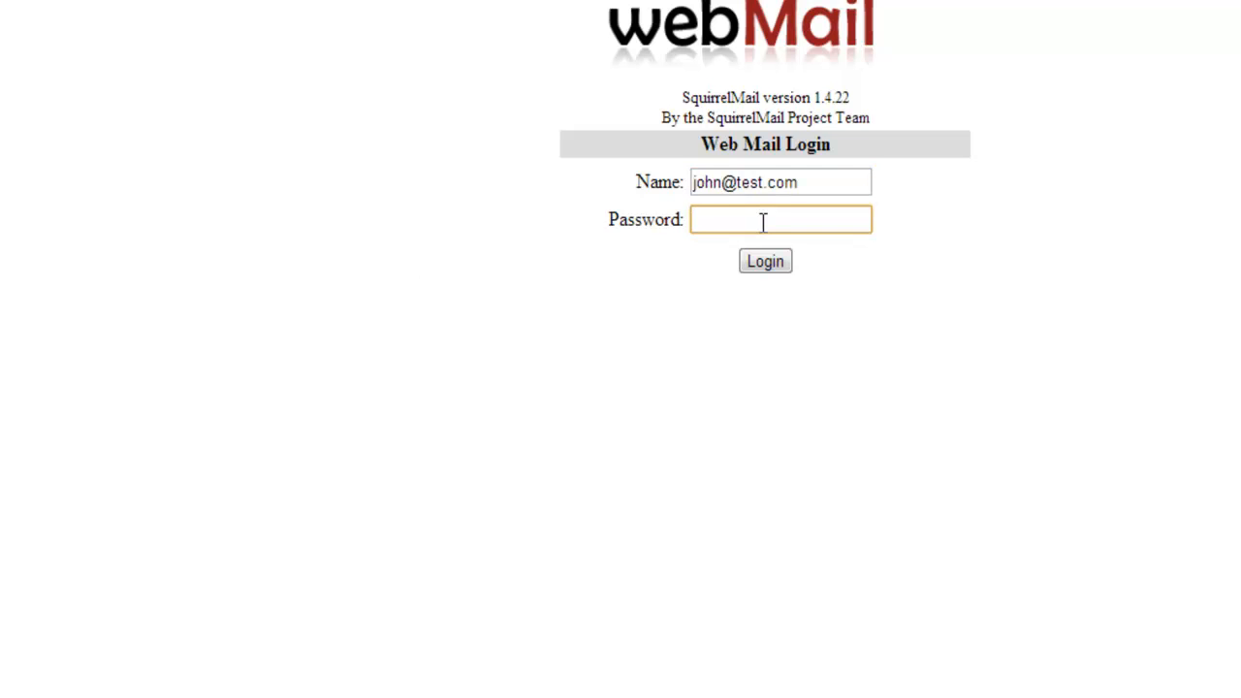
{"action": "type", "text": "test"}
{"action": "left_click", "coordinate": [767, 270]}
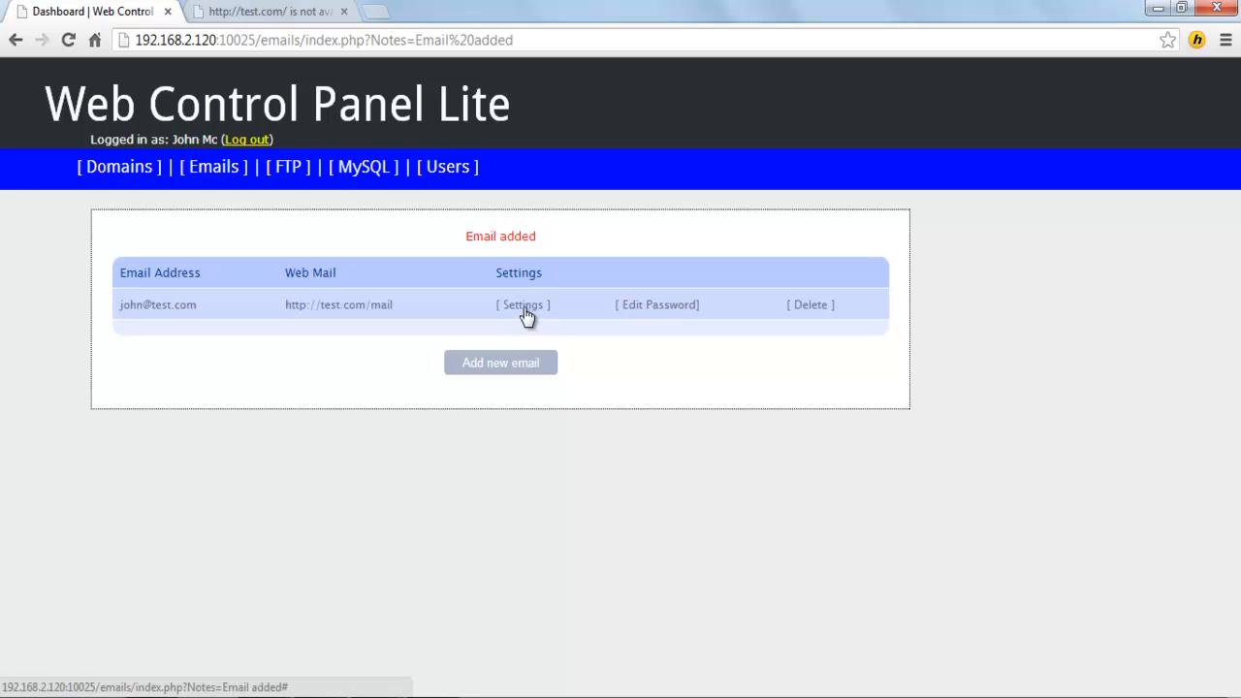
Step: View the mailbox's server settings and Edit Password form, then go back and open the FTP page
{"action": "left_click", "coordinate": [524, 306]}
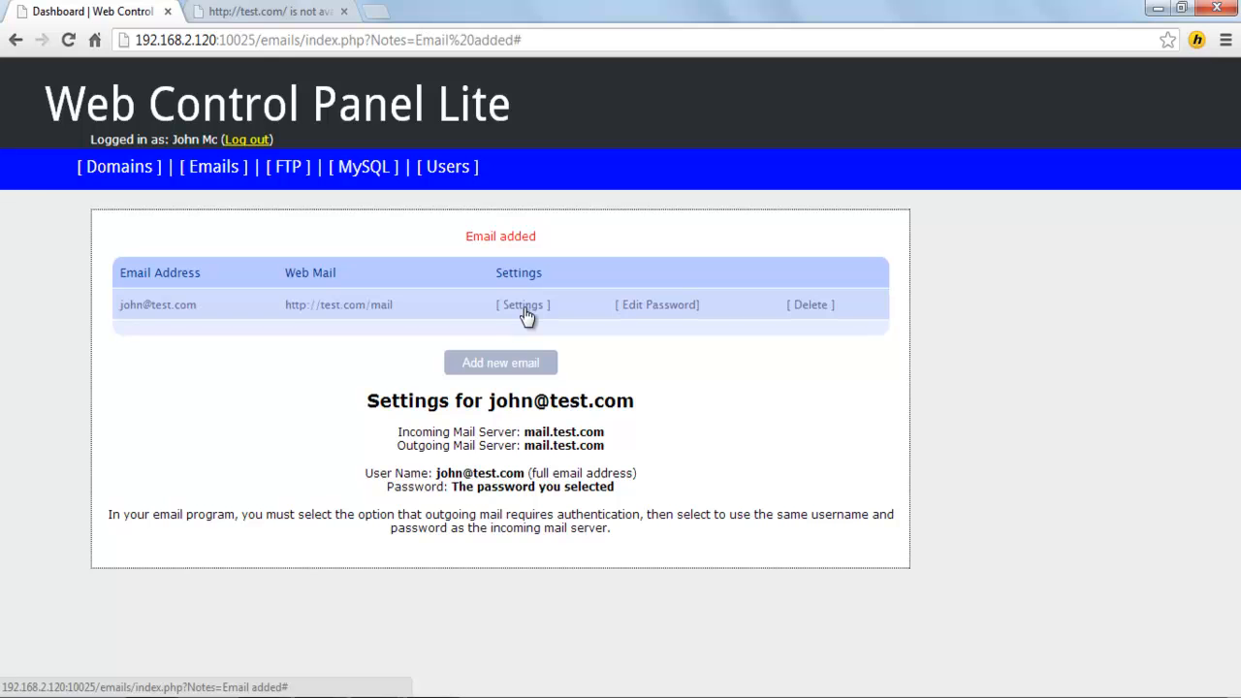
{"action": "left_click", "coordinate": [673, 304]}
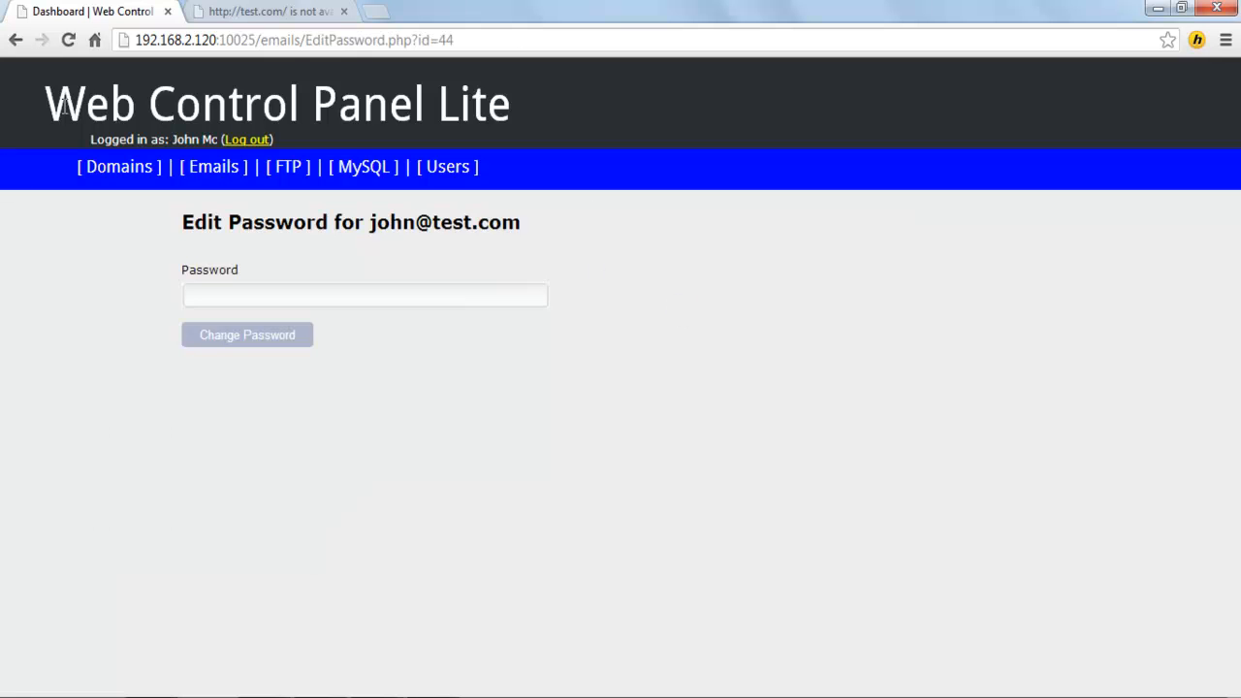
{"action": "left_click", "coordinate": [17, 44]}
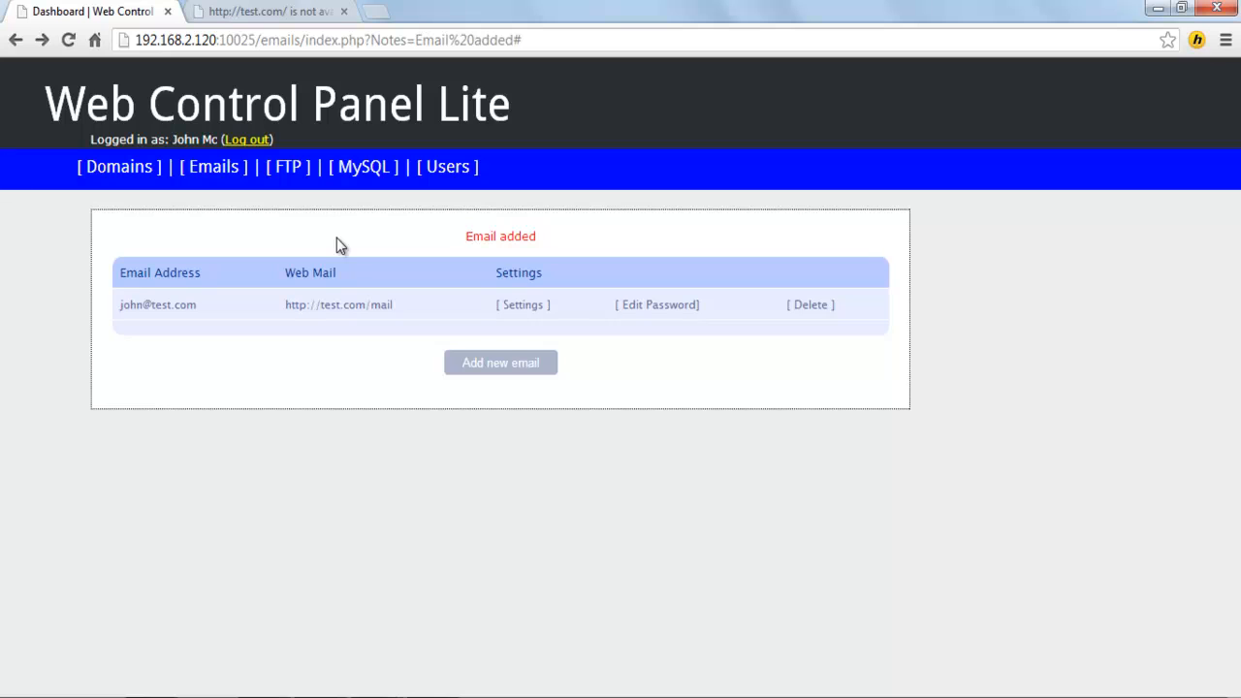
{"action": "left_click", "coordinate": [289, 169]}
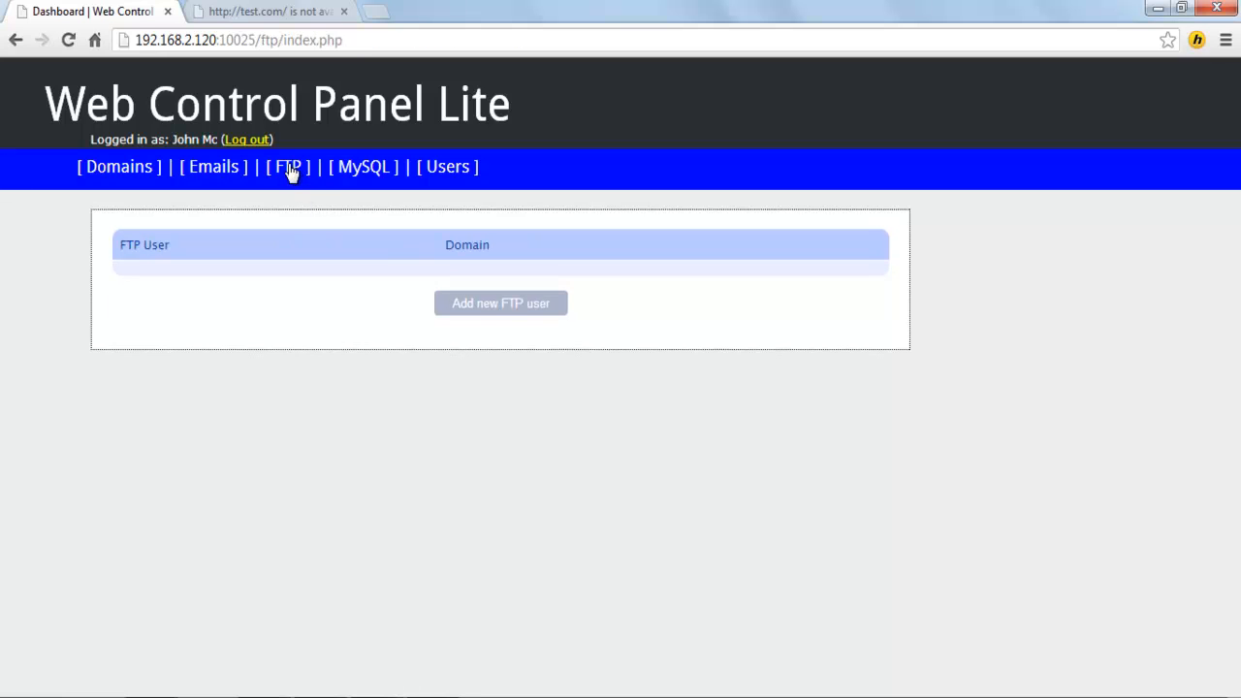
Step: Create an FTP user with a password on the test.com domain
{"action": "left_click", "coordinate": [501, 305]}
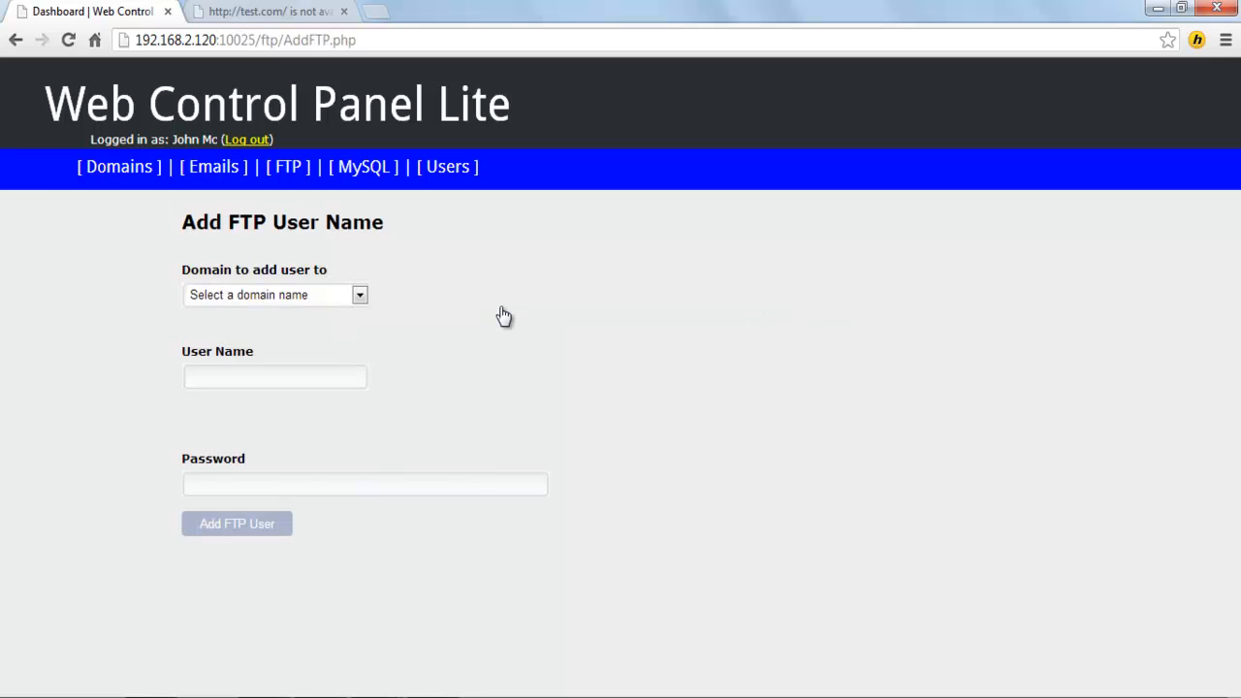
{"action": "left_click", "coordinate": [359, 296]}
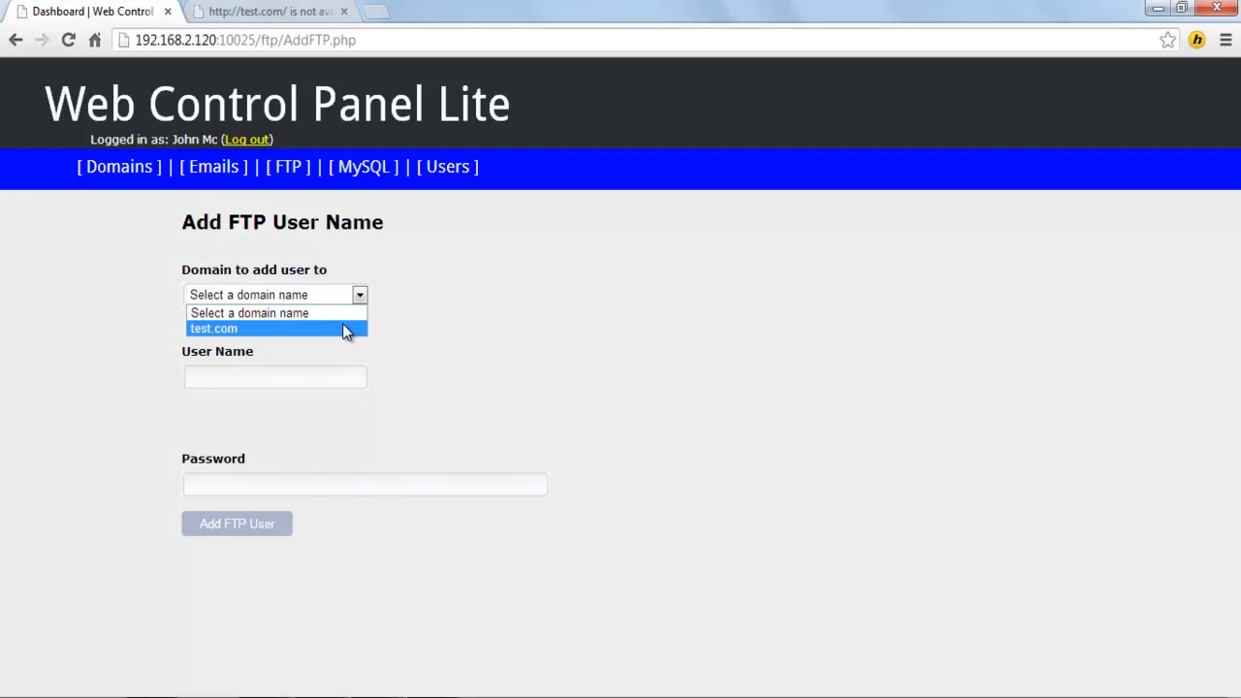
{"action": "left_click", "coordinate": [346, 330]}
{"action": "left_click", "coordinate": [322, 376]}
{"action": "type", "text": "ftp•••"}
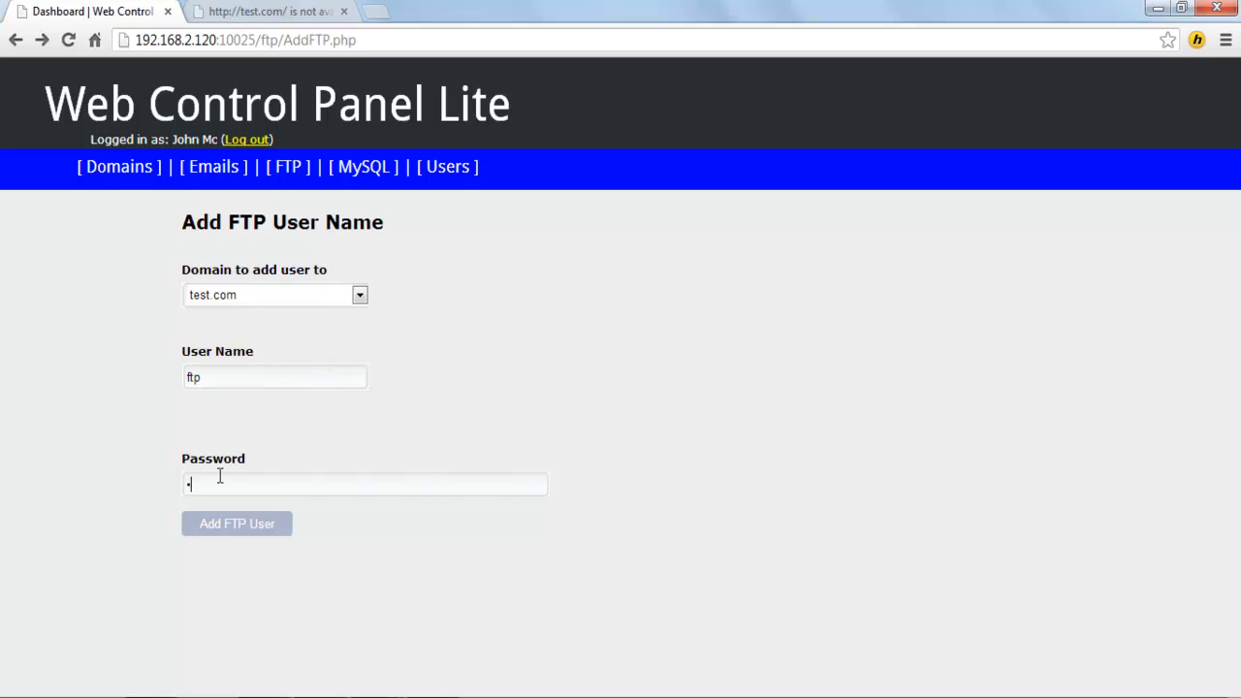
{"action": "type", "text": "••"}
{"action": "left_click", "coordinate": [240, 524]}
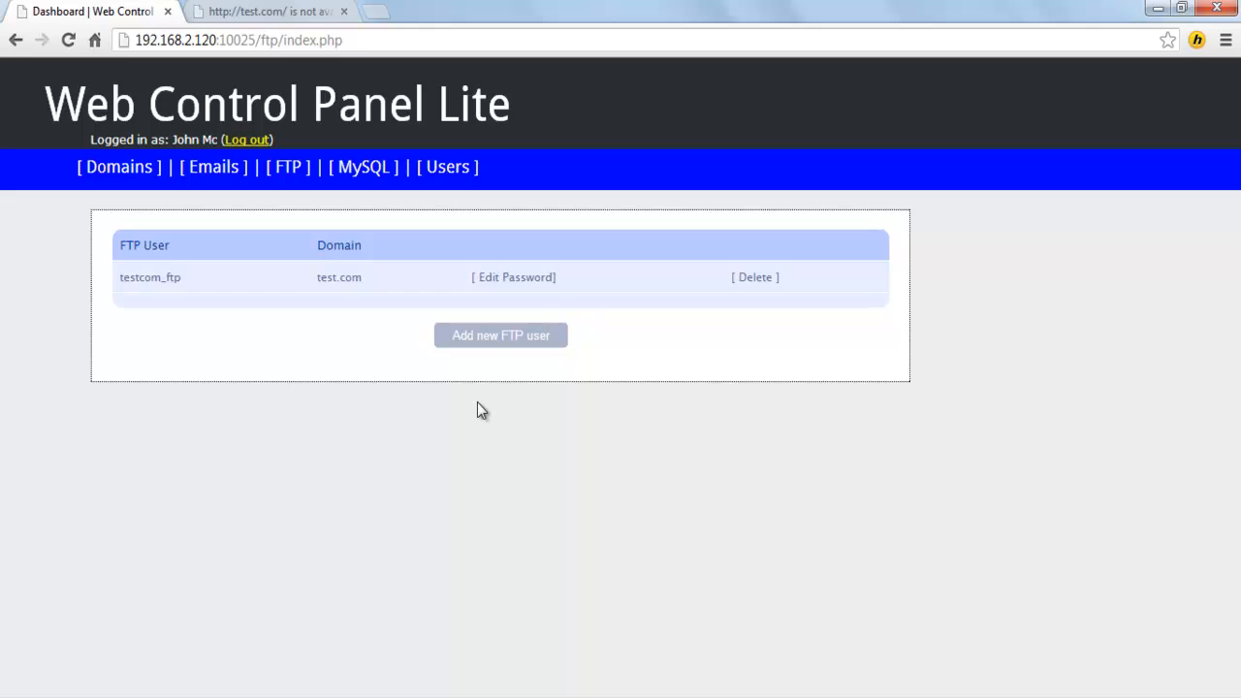
Step: Open the MySQL Add new database form, check the Change User owner choices, then return to Users
{"action": "left_click", "coordinate": [374, 171]}
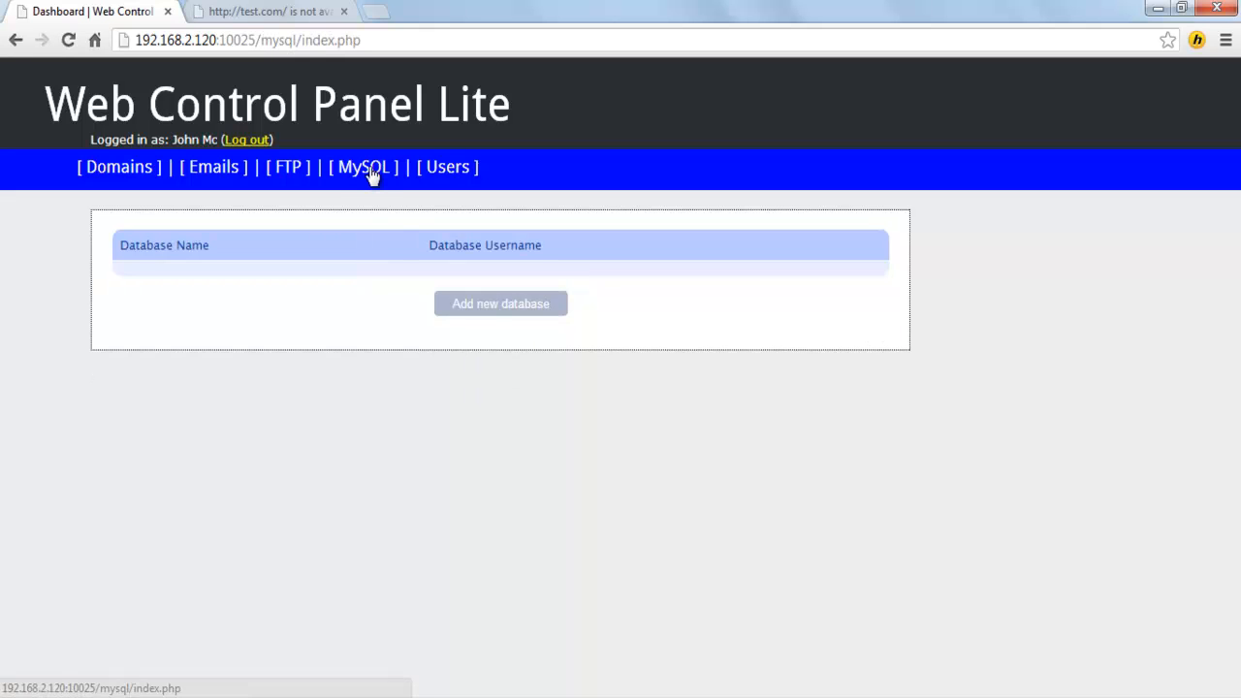
{"action": "left_click", "coordinate": [489, 309]}
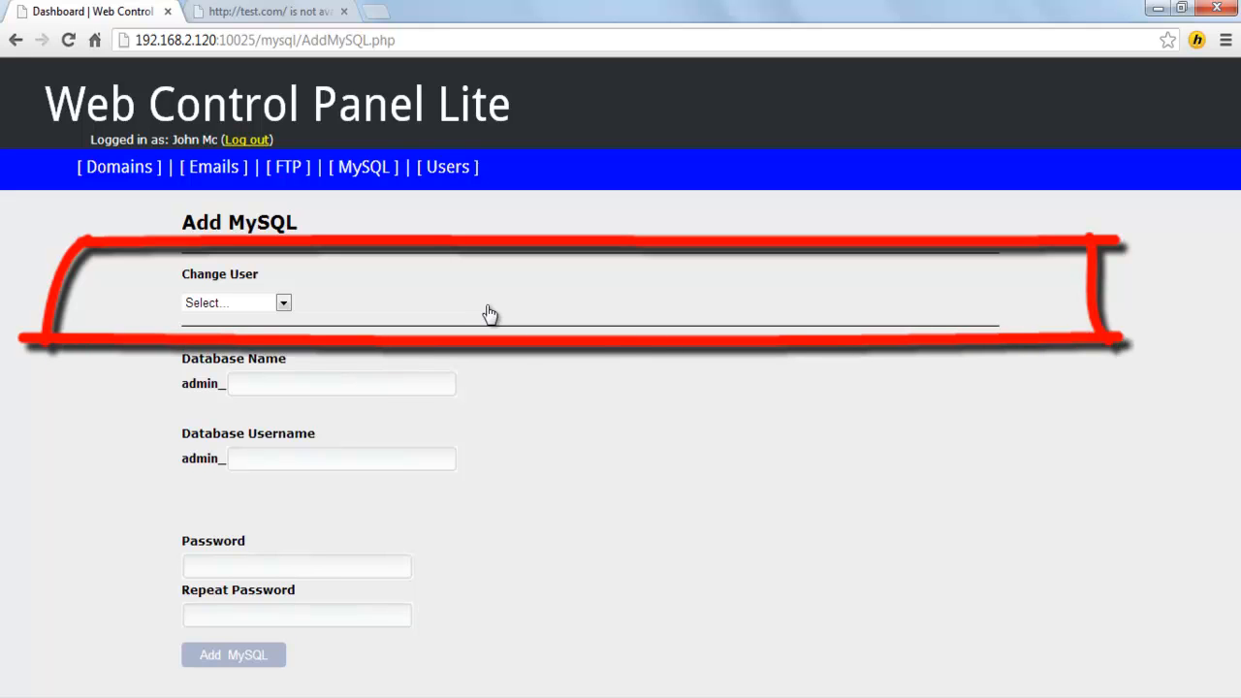
{"action": "left_click", "coordinate": [283, 304]}
{"action": "left_click", "coordinate": [283, 306]}
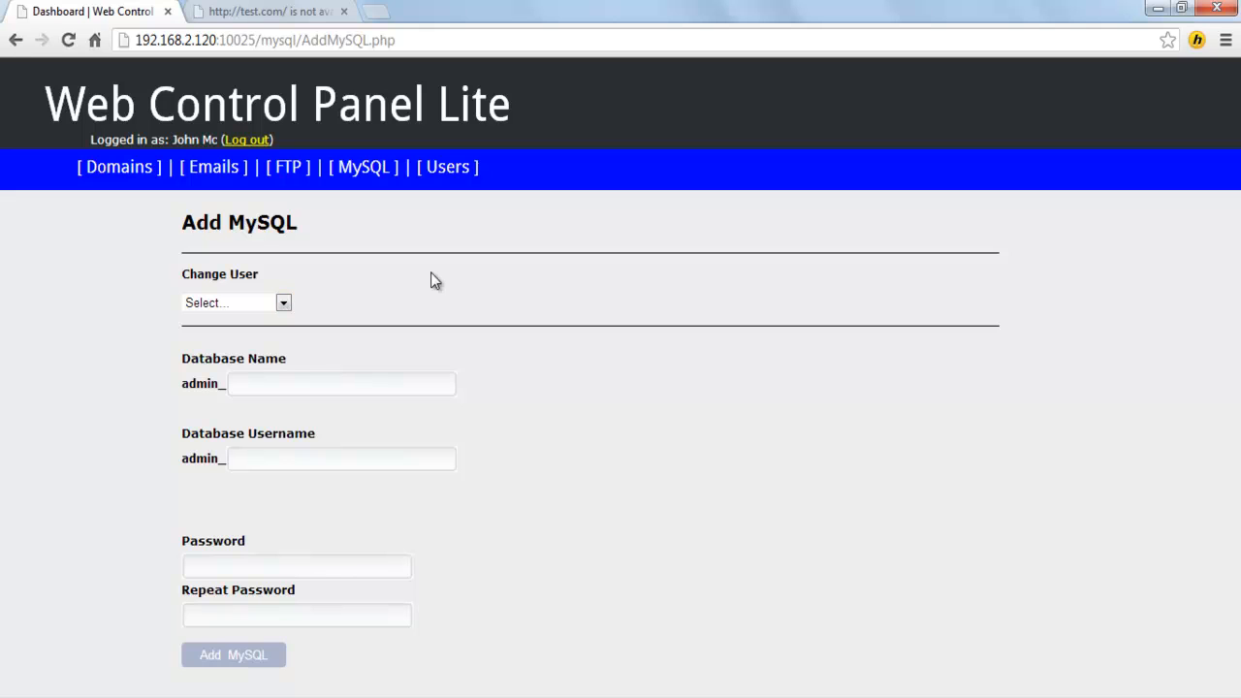
{"action": "left_click", "coordinate": [452, 174]}
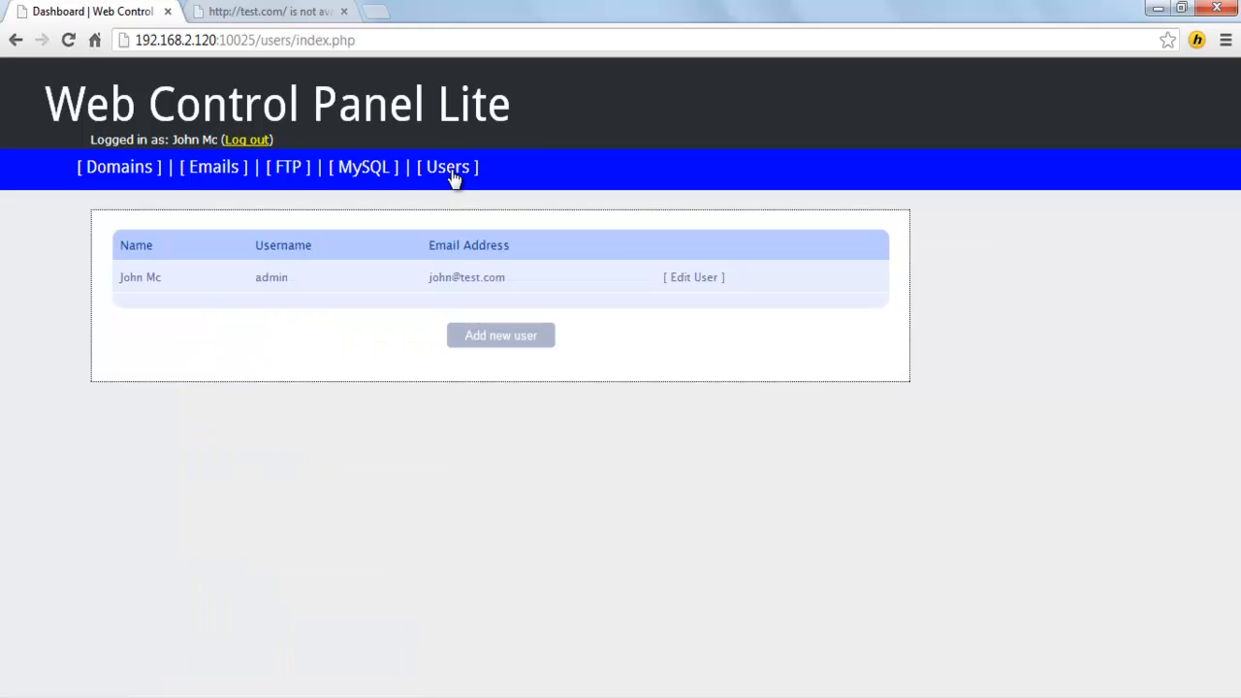
Step: Add a new panel user with first name, surname and a mike.com e-mail address
{"action": "left_click", "coordinate": [488, 336]}
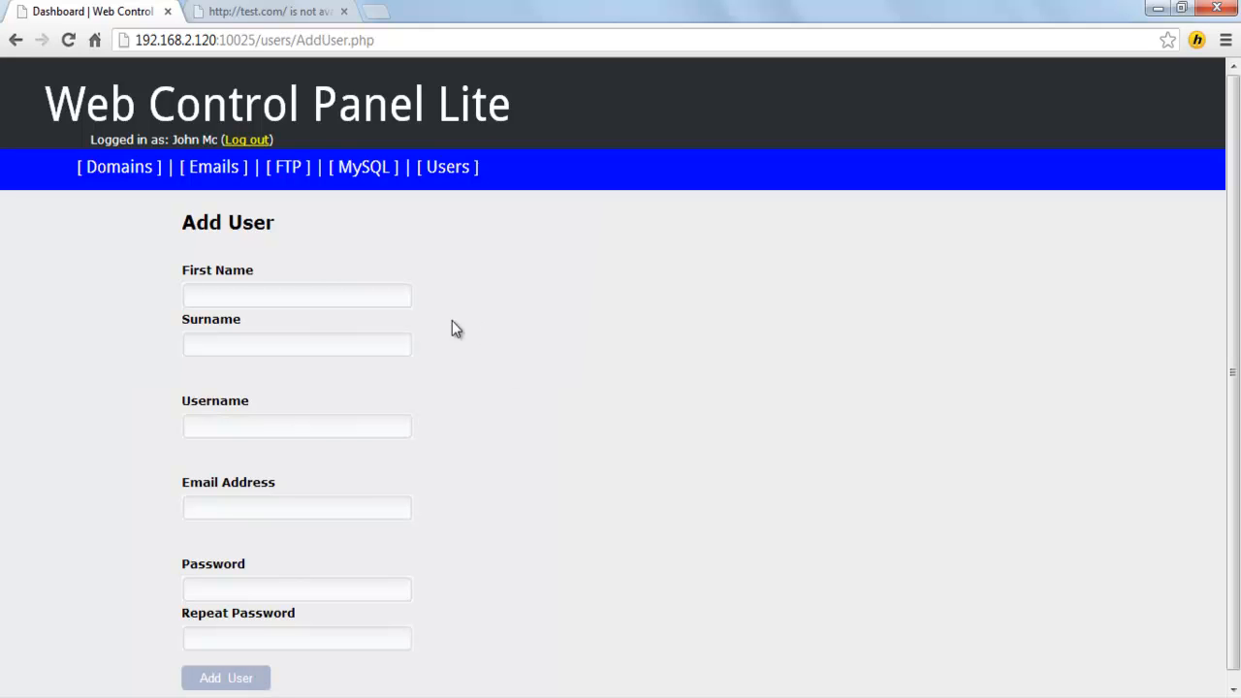
{"action": "type", "text": "Mike"}
{"action": "key", "text": "Tab"}
{"action": "type", "text": "Su"}
{"action": "left_click", "coordinate": [248, 506]}
{"action": "type", "text": "mike@mike.com"}
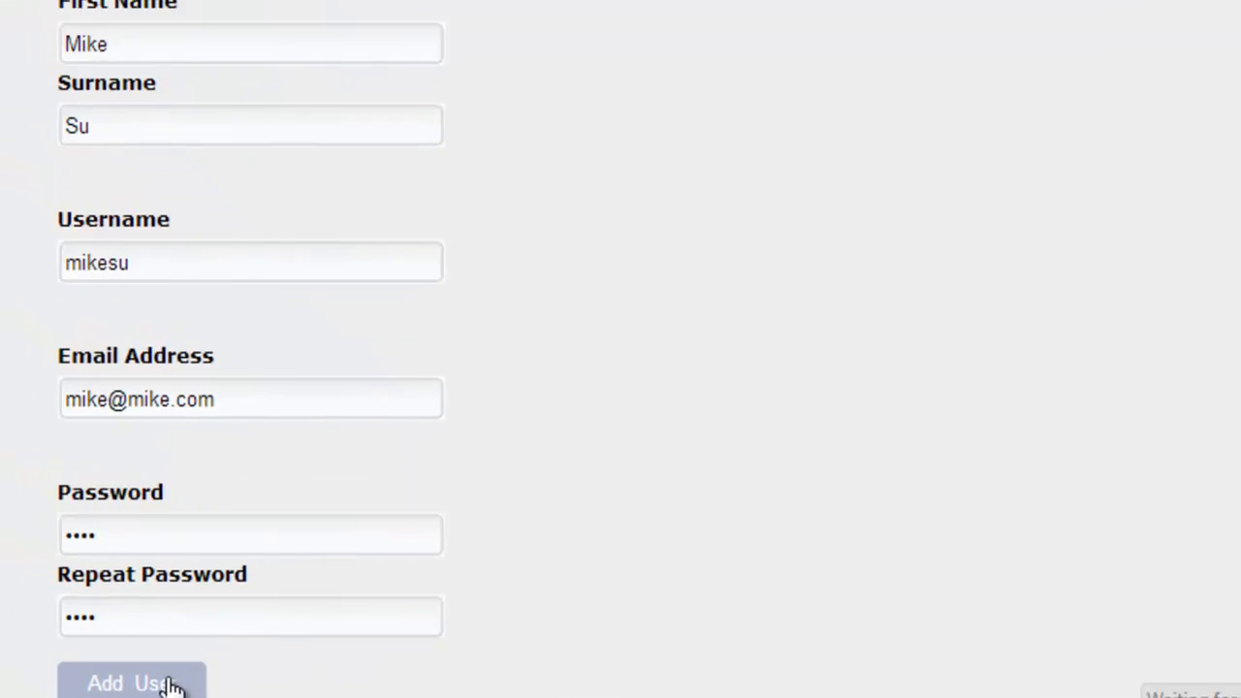
{"action": "left_click", "coordinate": [248, 683]}
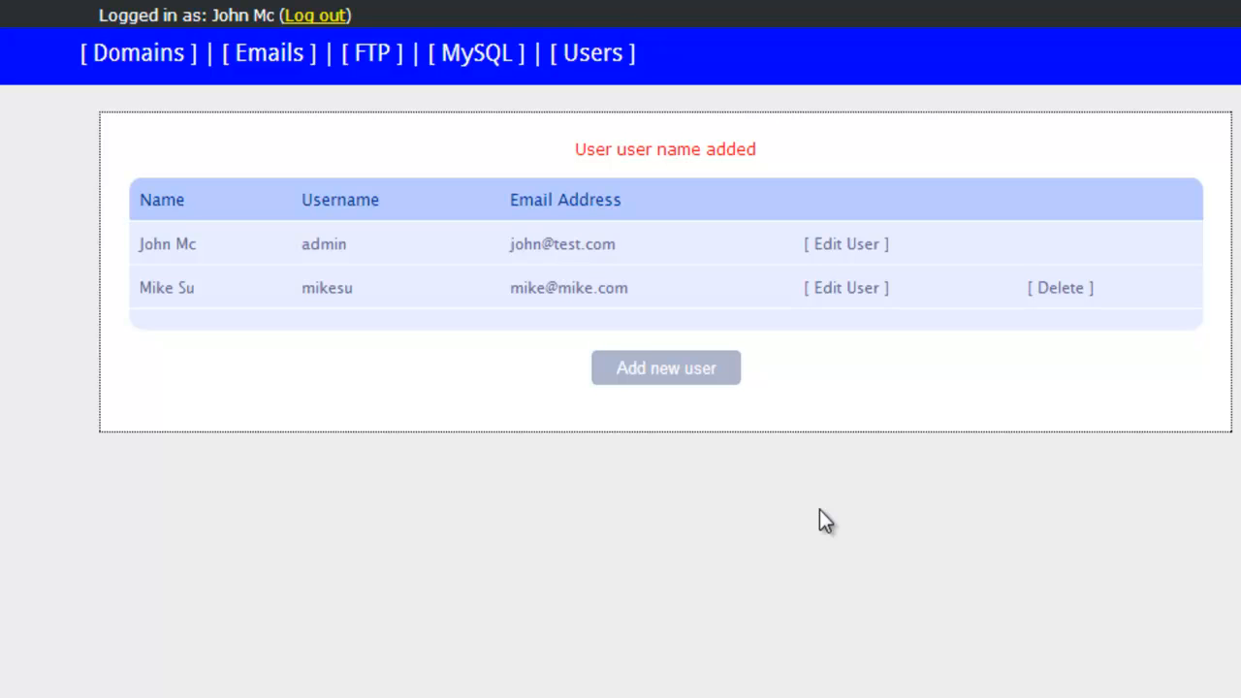
Step: Add the domain mike.com on the Domains page, assigning the new user as its owner
{"action": "left_click", "coordinate": [147, 74]}
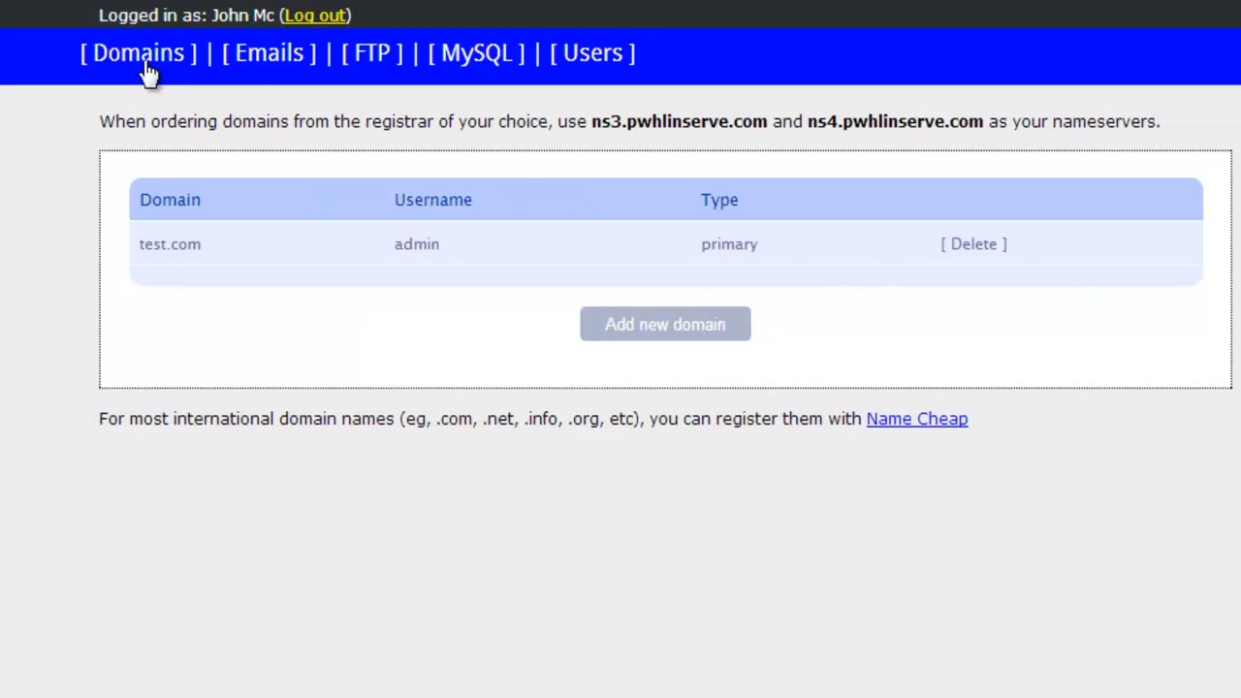
{"action": "left_click", "coordinate": [659, 330]}
{"action": "left_click", "coordinate": [439, 271]}
{"action": "type", "text": "mike.com"}
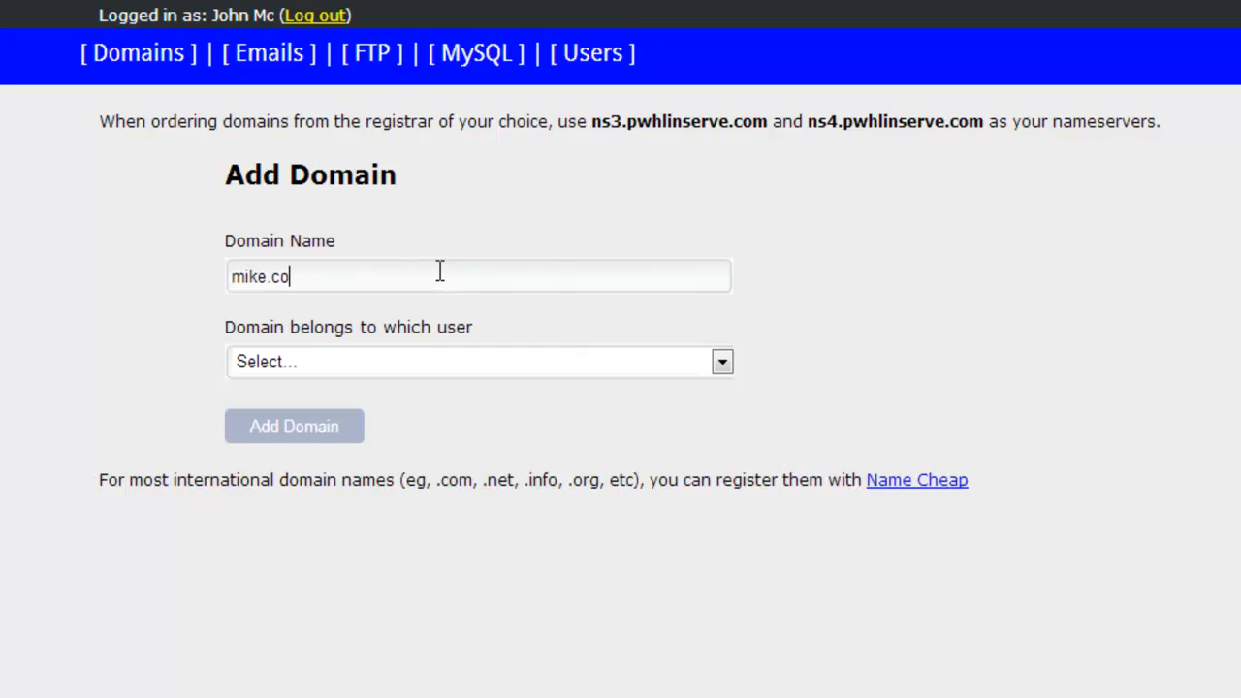
{"action": "left_click", "coordinate": [721, 363]}
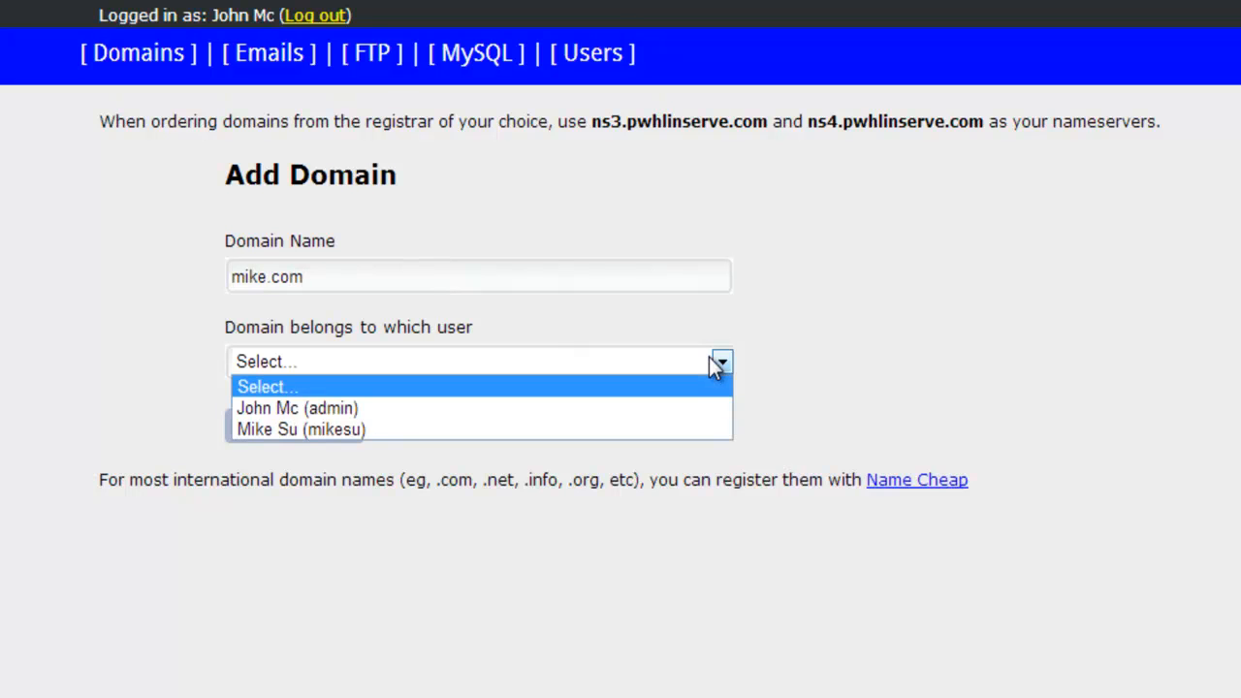
{"action": "left_click", "coordinate": [570, 431]}
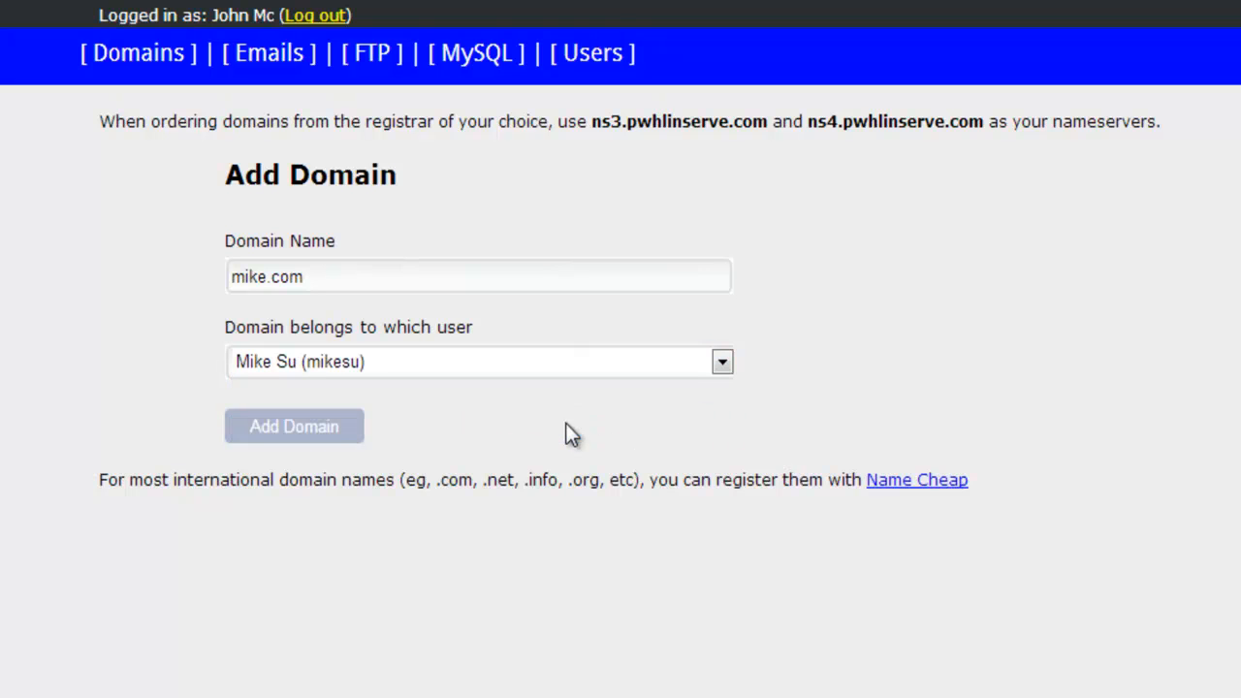
{"action": "left_click", "coordinate": [301, 433]}
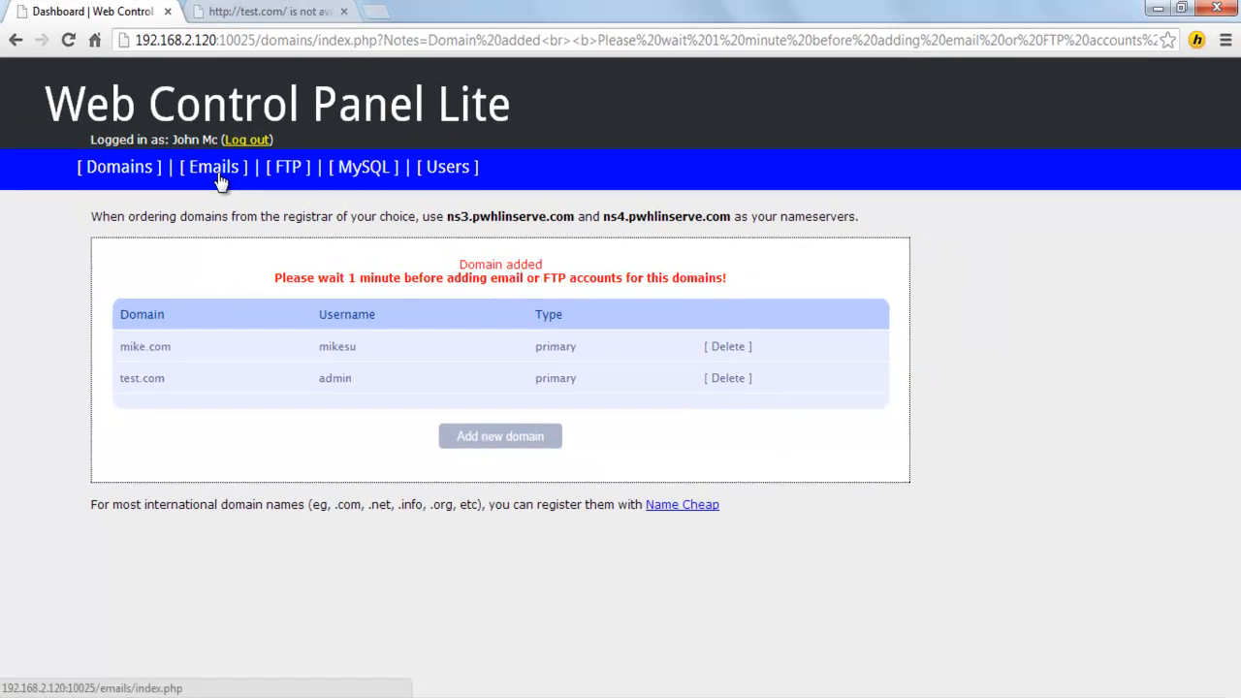
Step: Start a new email account and review the domains available in its list
{"action": "left_click", "coordinate": [275, 57]}
{"action": "left_click", "coordinate": [499, 338]}
{"action": "left_click", "coordinate": [520, 295]}
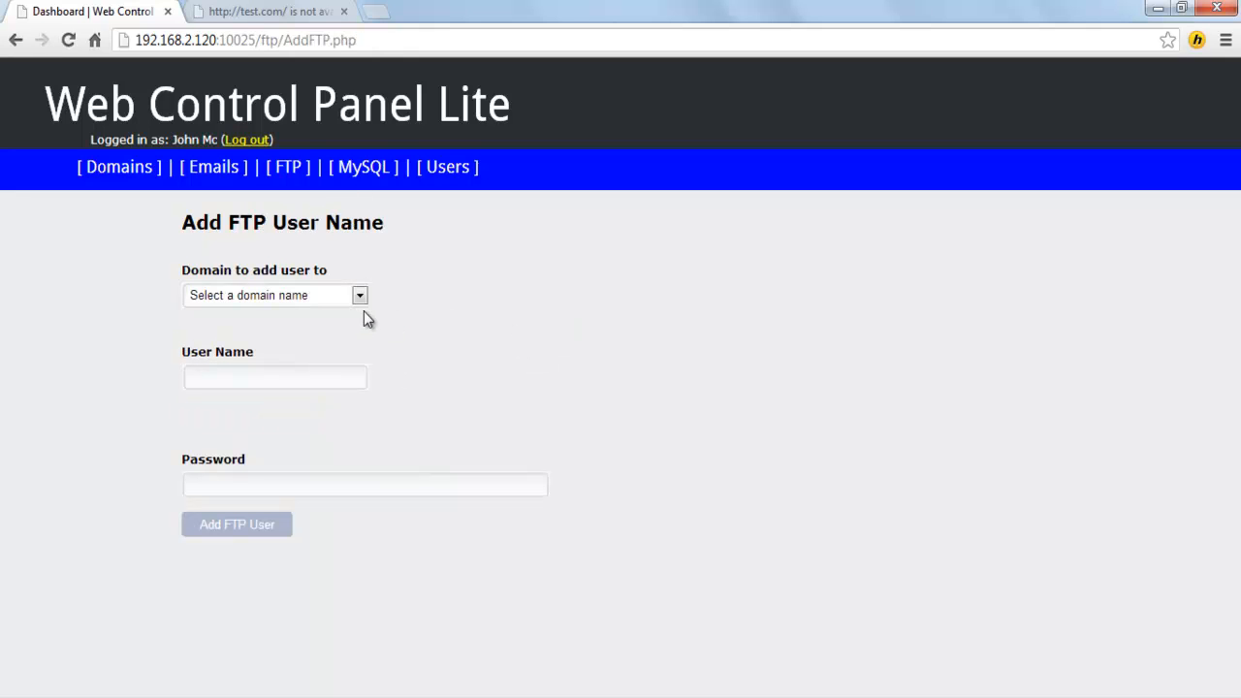
{"action": "left_click", "coordinate": [355, 302]}
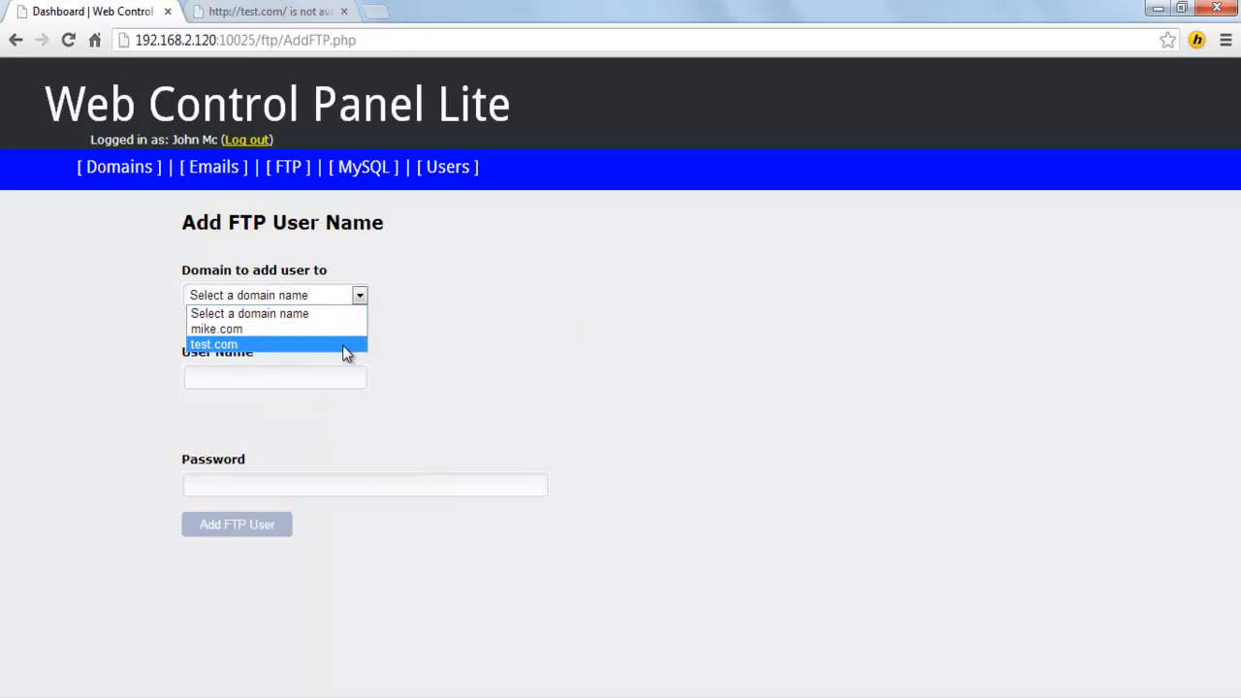
Step: Open the Add MySQL database form and switch its owner to the new user
{"action": "left_click", "coordinate": [360, 178]}
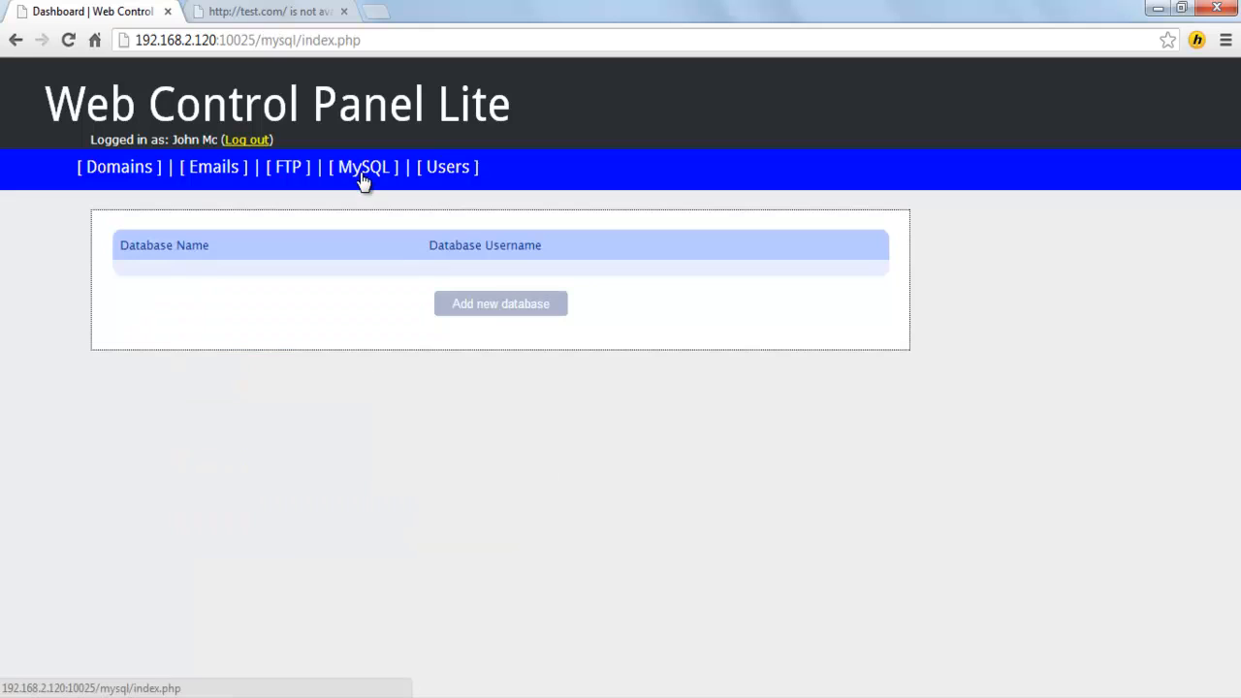
{"action": "left_click", "coordinate": [490, 307]}
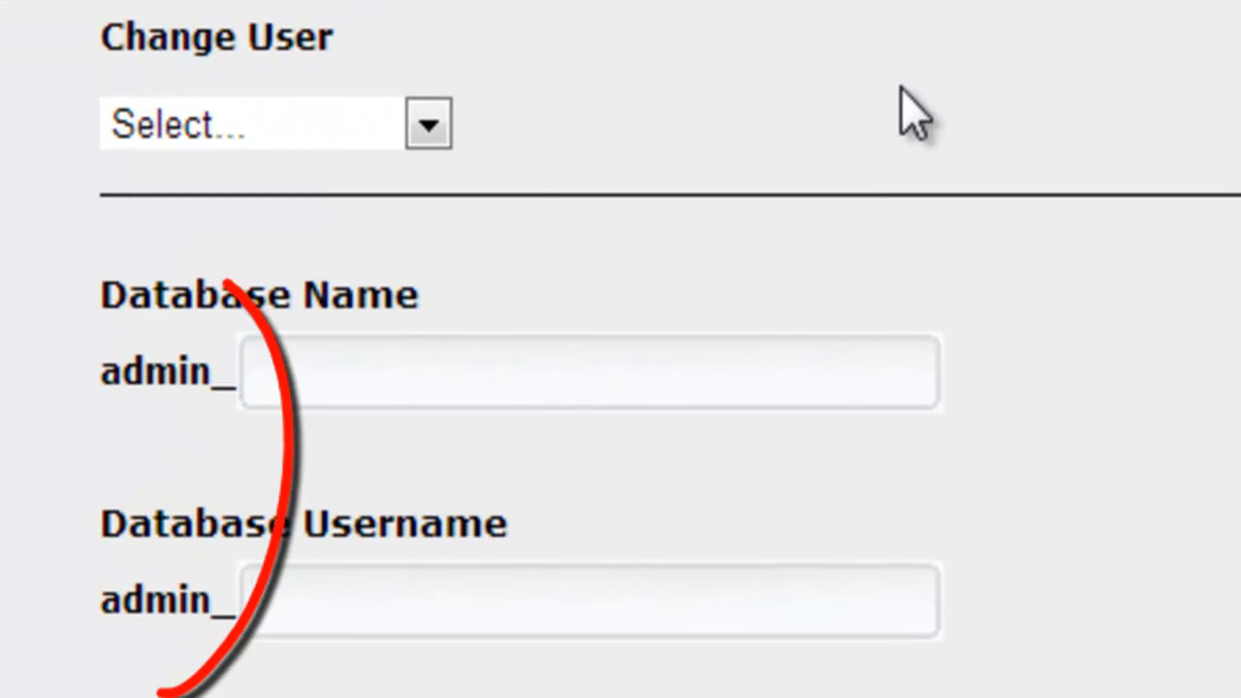
{"action": "left_click", "coordinate": [427, 127]}
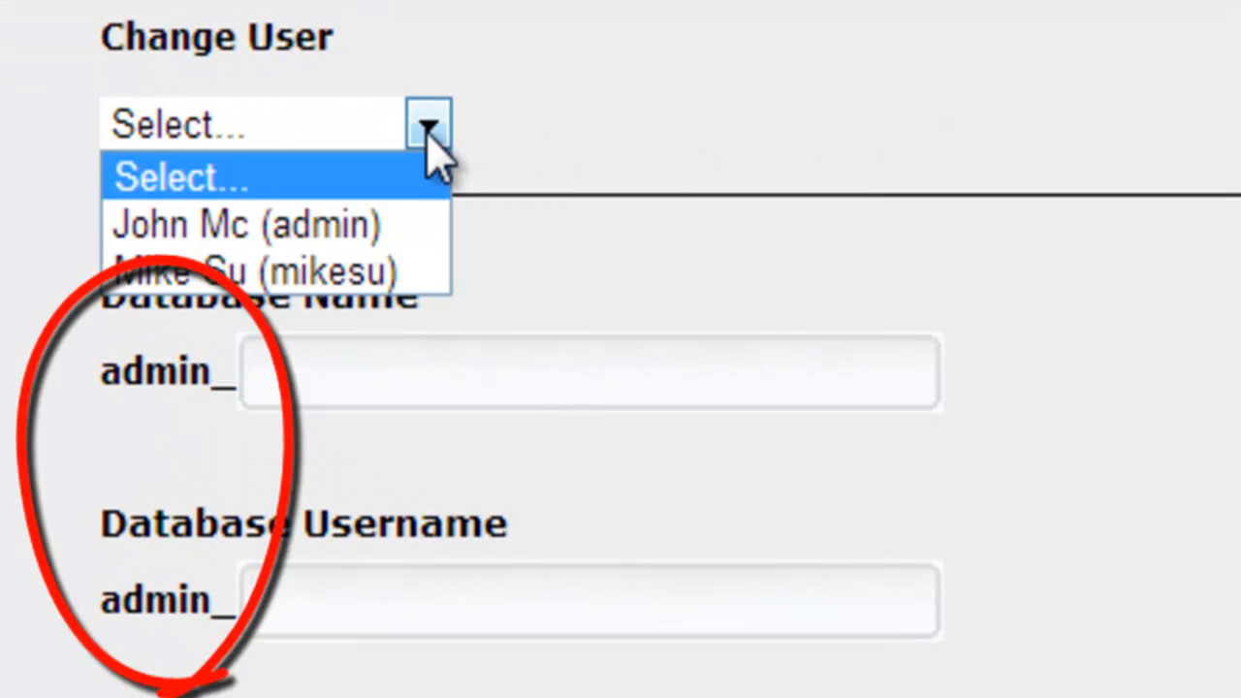
{"action": "left_click", "coordinate": [391, 273]}
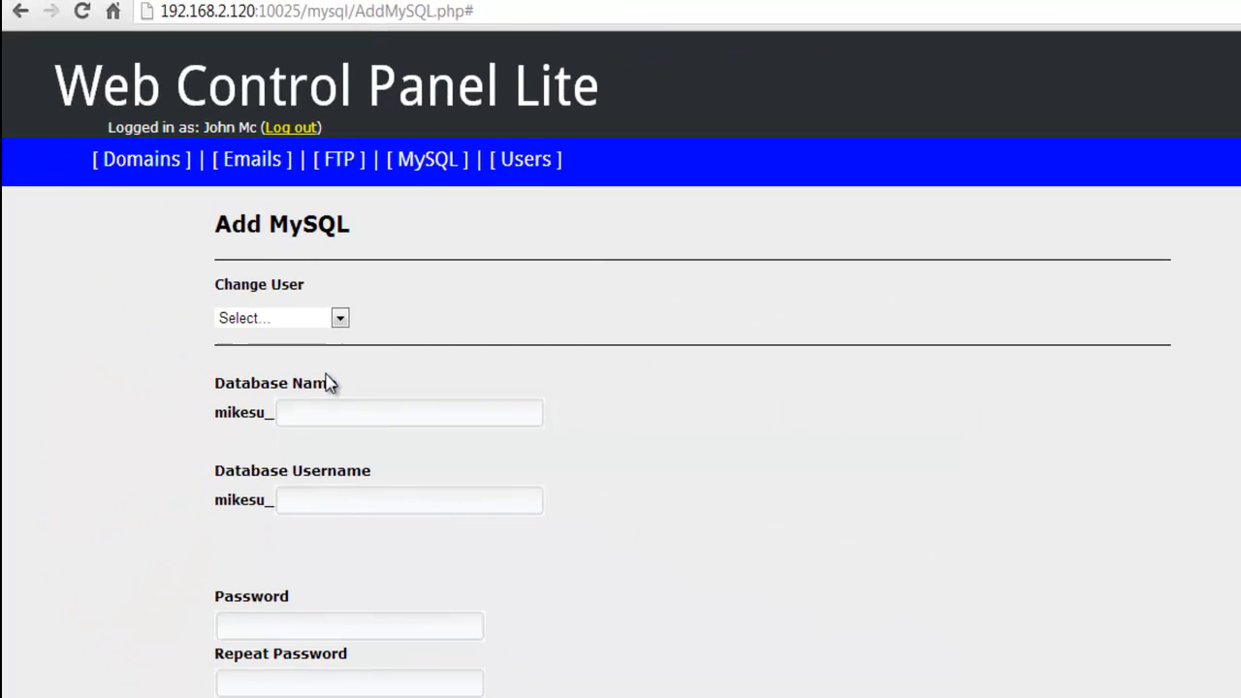
Step: Log out of the administrator account and sign in as the new user using the saved login
{"action": "left_click", "coordinate": [301, 133]}
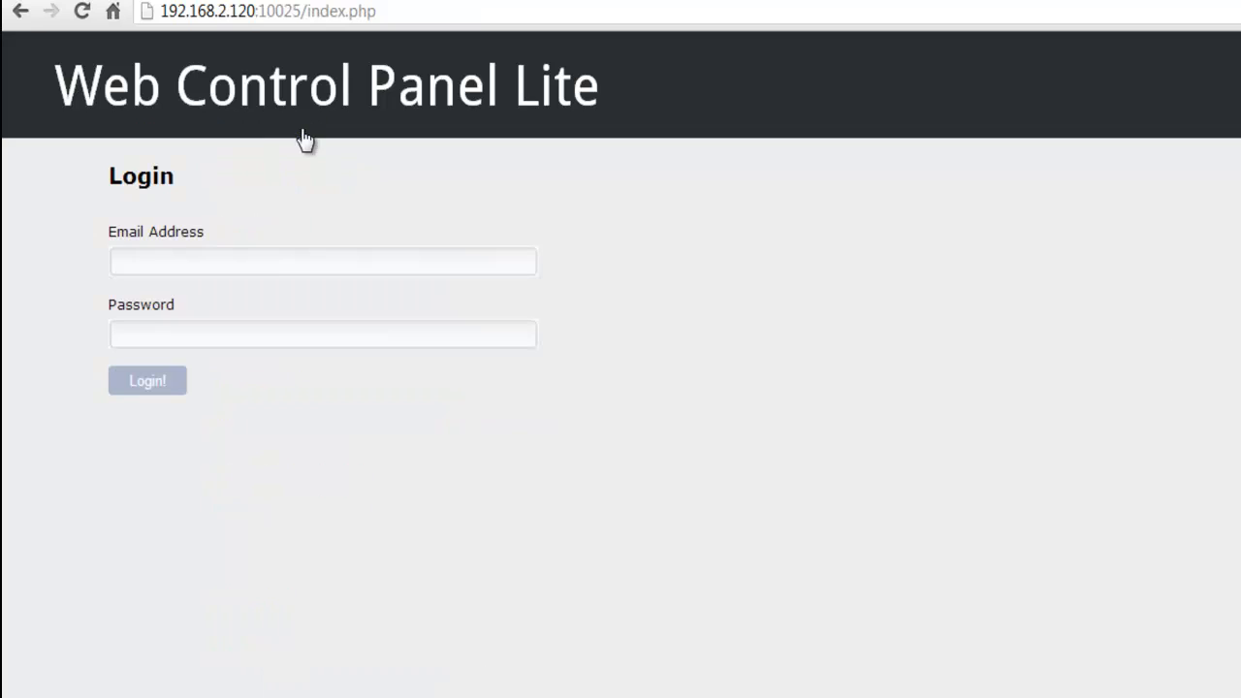
{"action": "left_click", "coordinate": [280, 259]}
{"action": "type", "text": "mik"}
{"action": "key", "text": "Down"}
{"action": "key", "text": "Return"}
{"action": "key", "text": "Tab"}
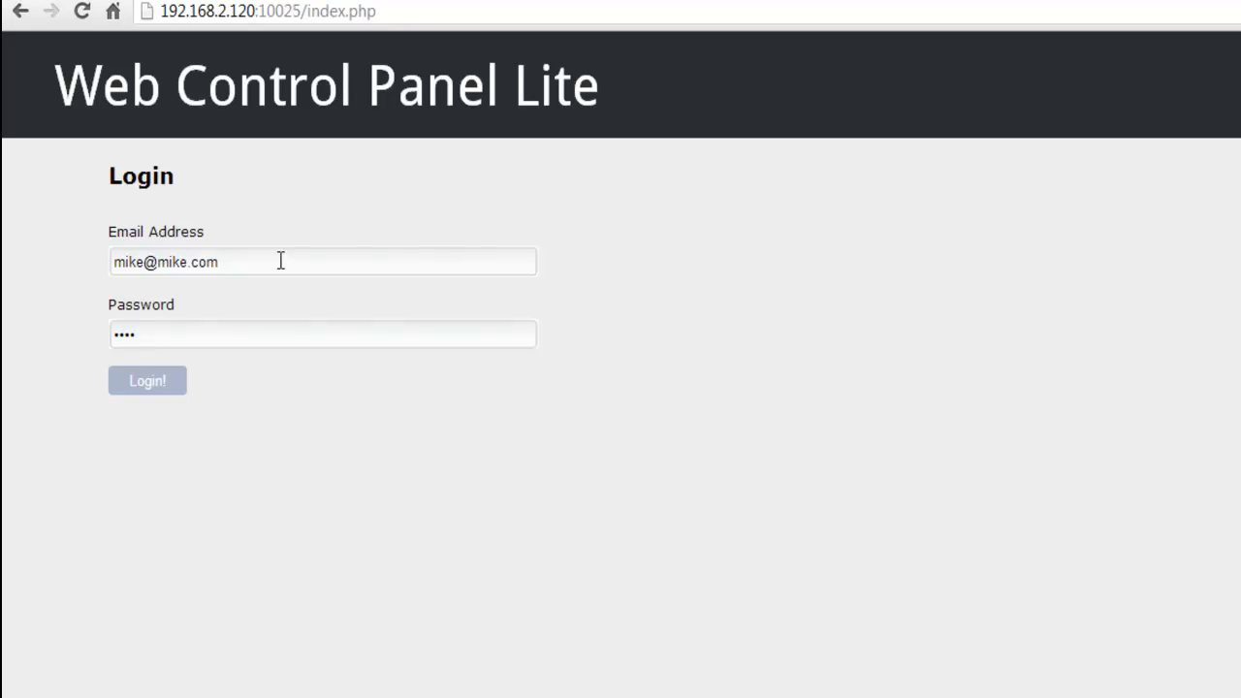
{"action": "left_click", "coordinate": [153, 382]}
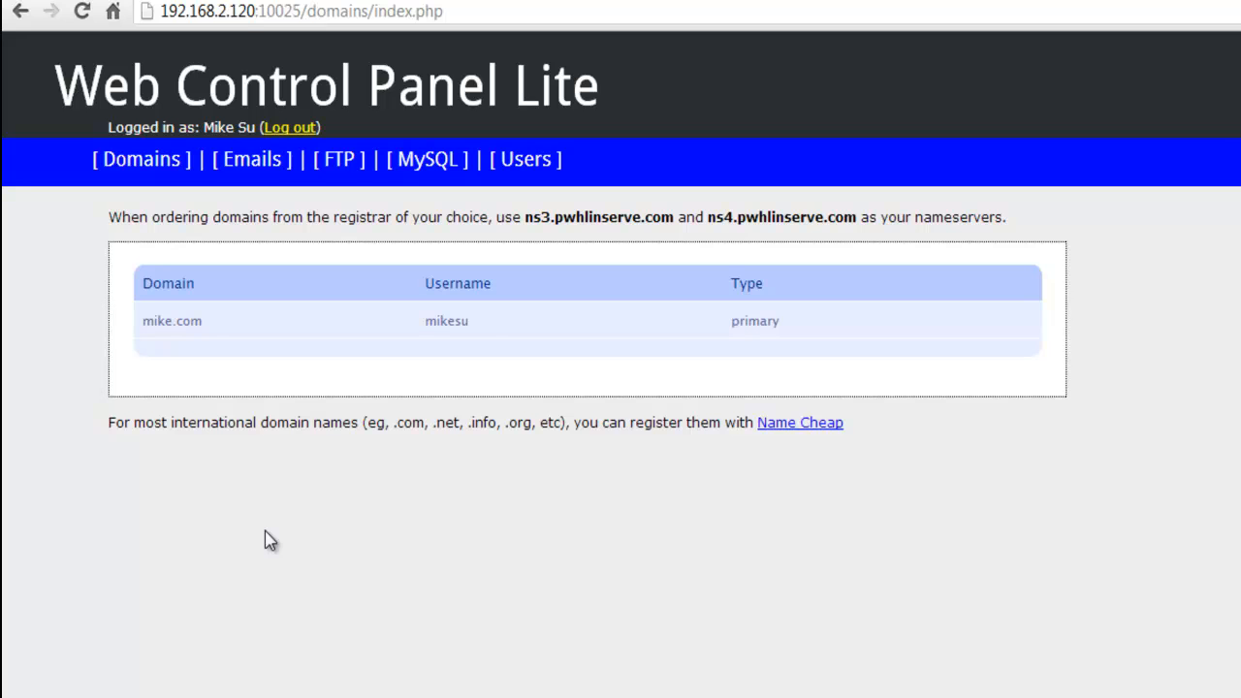
Step: Create a new mailbox on mike.com and show its mail.mike.com server settings
{"action": "left_click", "coordinate": [252, 161]}
{"action": "type", "text": "mike"}
{"action": "left_click", "coordinate": [655, 311]}
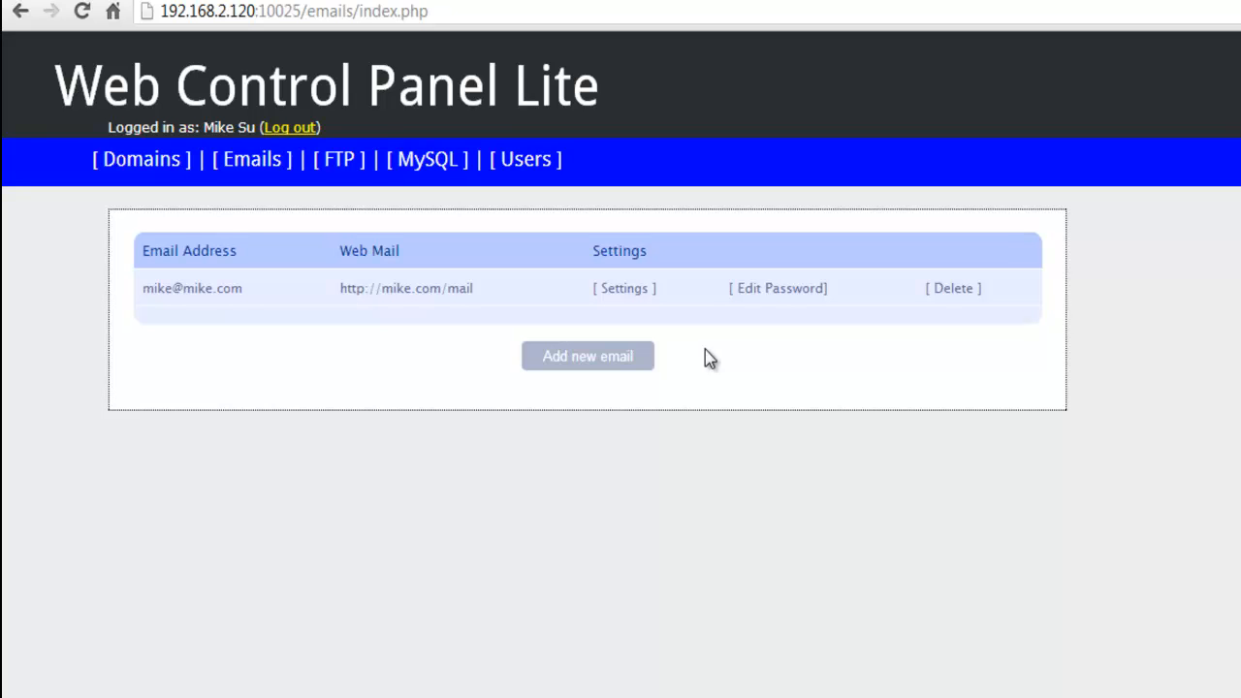
{"action": "left_click", "coordinate": [640, 295]}
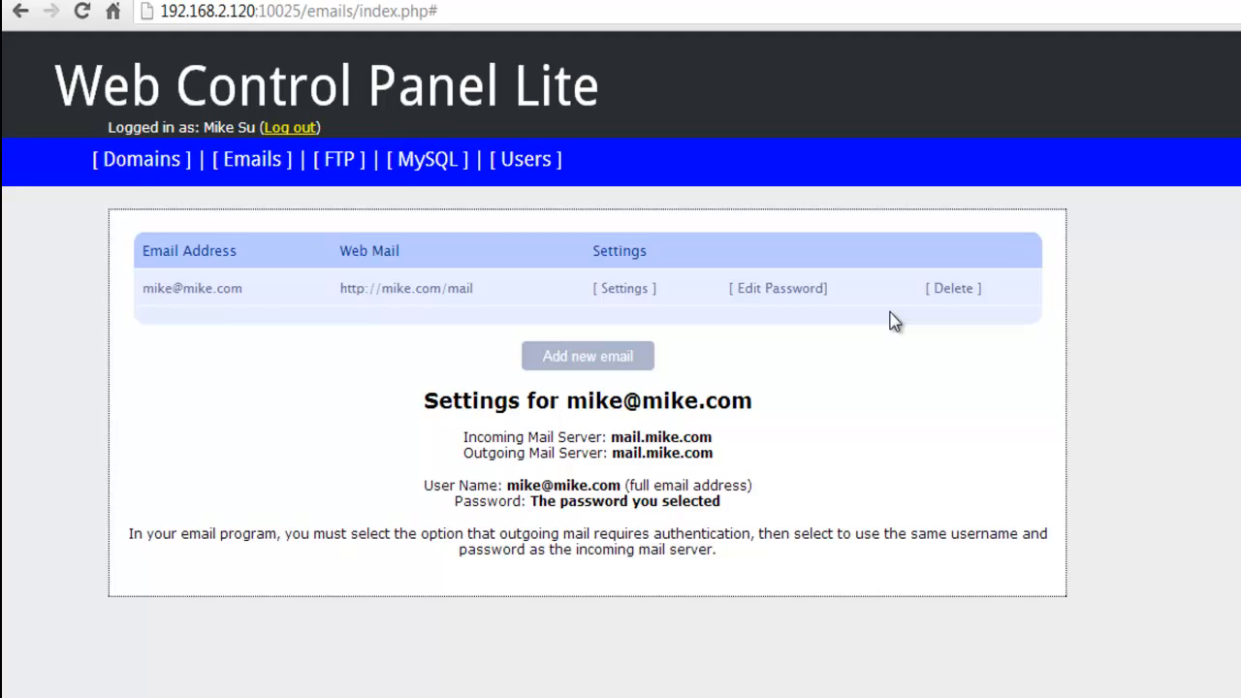
Step: Create an FTP user named 'ftp' on the mike.com domain
{"action": "left_click", "coordinate": [346, 167]}
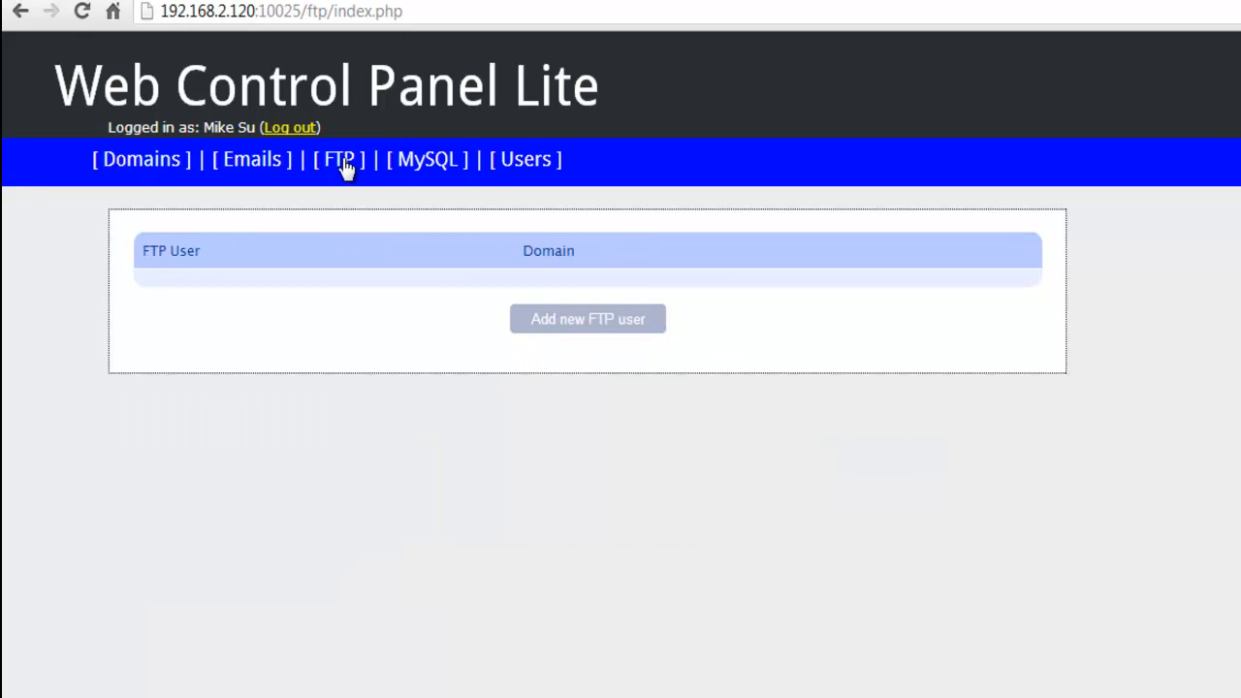
{"action": "left_click", "coordinate": [614, 334]}
{"action": "left_click", "coordinate": [423, 310]}
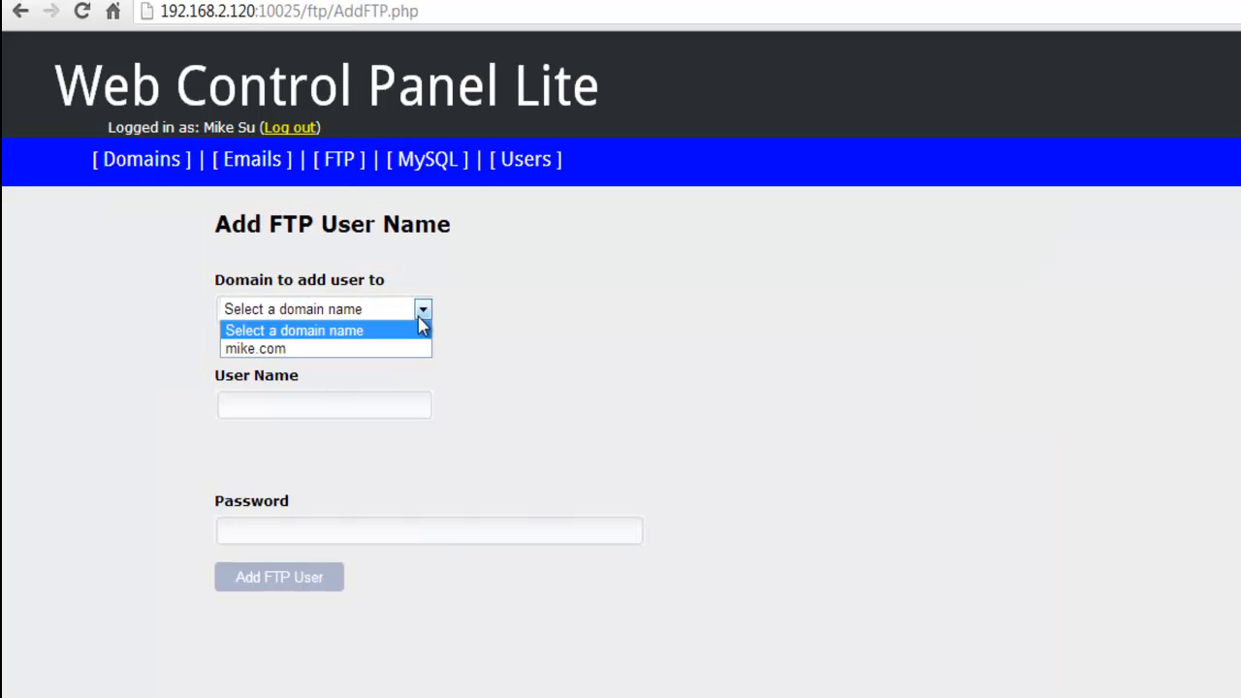
{"action": "left_click", "coordinate": [405, 348]}
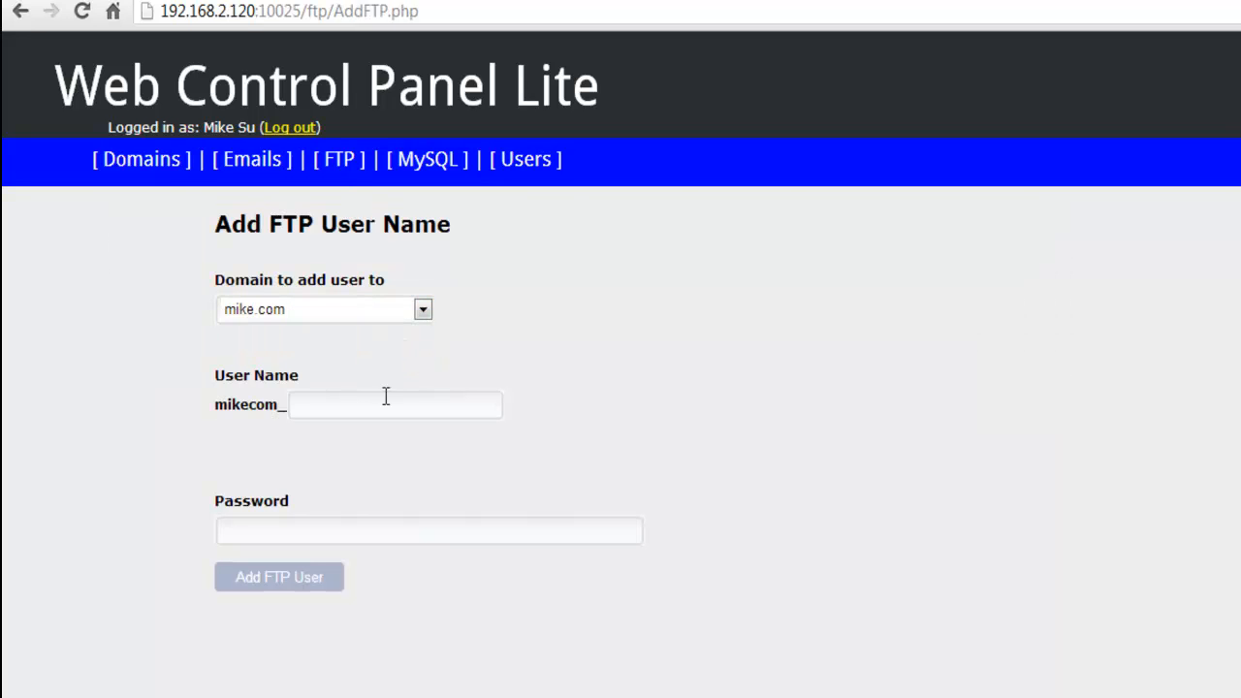
{"action": "left_click", "coordinate": [379, 411]}
{"action": "type", "text": "ftp"}
{"action": "key", "text": "Tab"}
{"action": "left_click", "coordinate": [291, 580]}
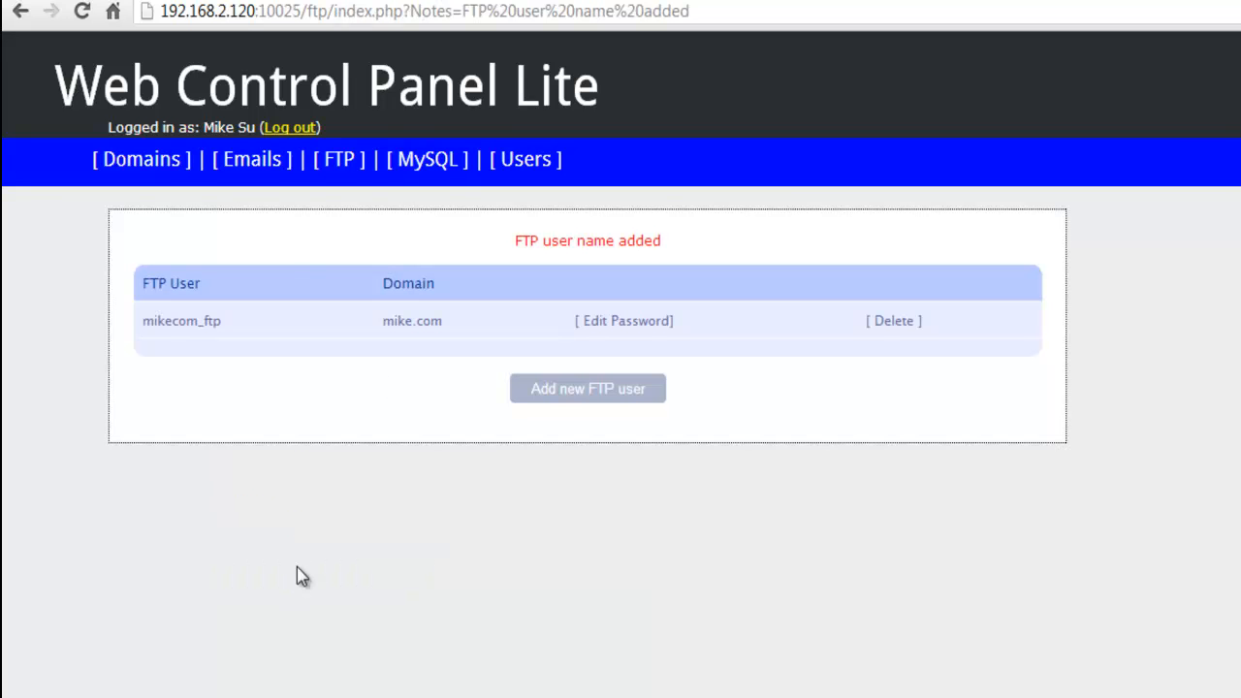
Step: Create a MySQL database and user both named 'db' with a password, then view the Users list
{"action": "left_click", "coordinate": [434, 165]}
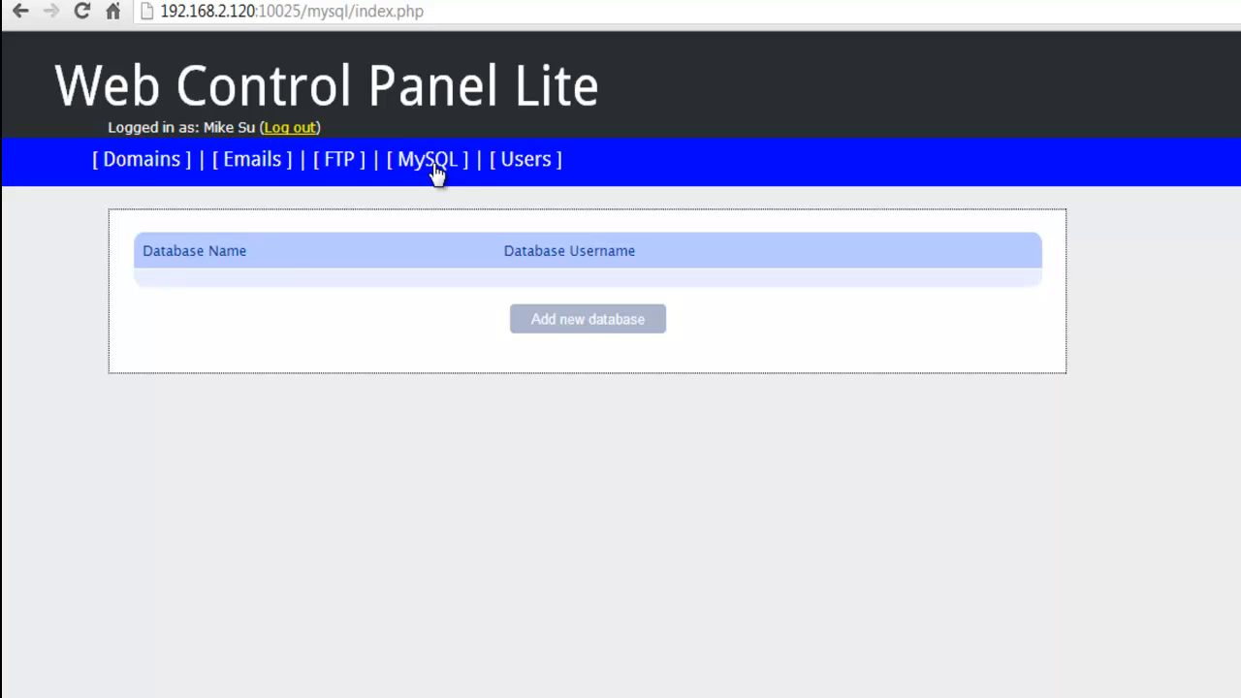
{"action": "left_click", "coordinate": [588, 323]}
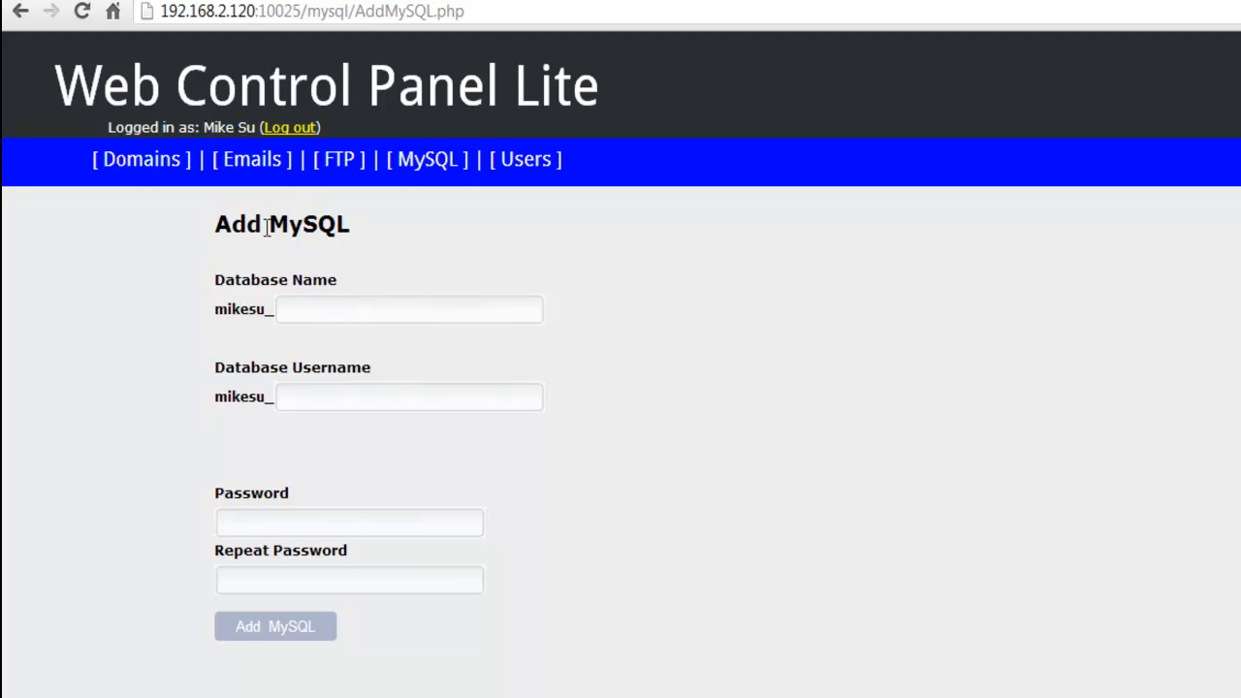
{"action": "left_click", "coordinate": [329, 313]}
{"action": "type", "text": "db"}
{"action": "key", "text": "Tab"}
{"action": "type", "text": "db"}
{"action": "key", "text": "Tab"}
{"action": "type", "text": "db"}
{"action": "key", "text": "Tab"}
{"action": "type", "text": "db"}
{"action": "left_click", "coordinate": [258, 626]}
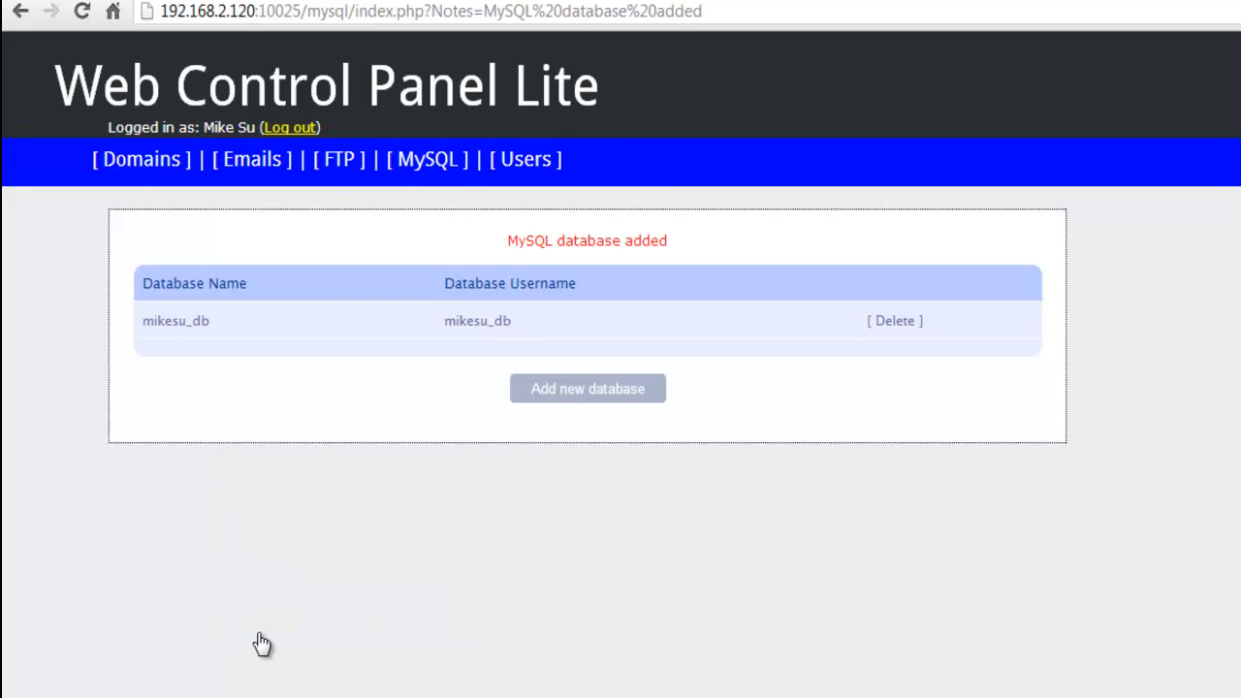
{"action": "left_click", "coordinate": [540, 171]}
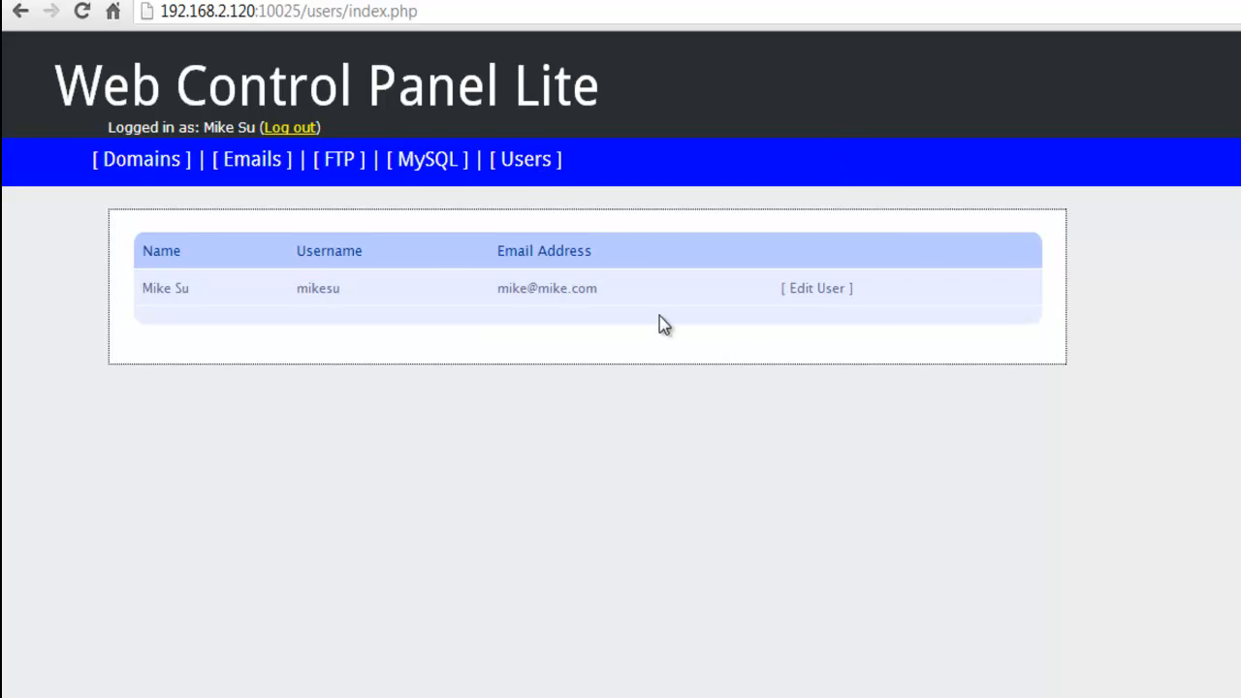
Step: Open the new user's edit details, then load mike.com in a new browser tab
{"action": "left_click", "coordinate": [804, 293]}
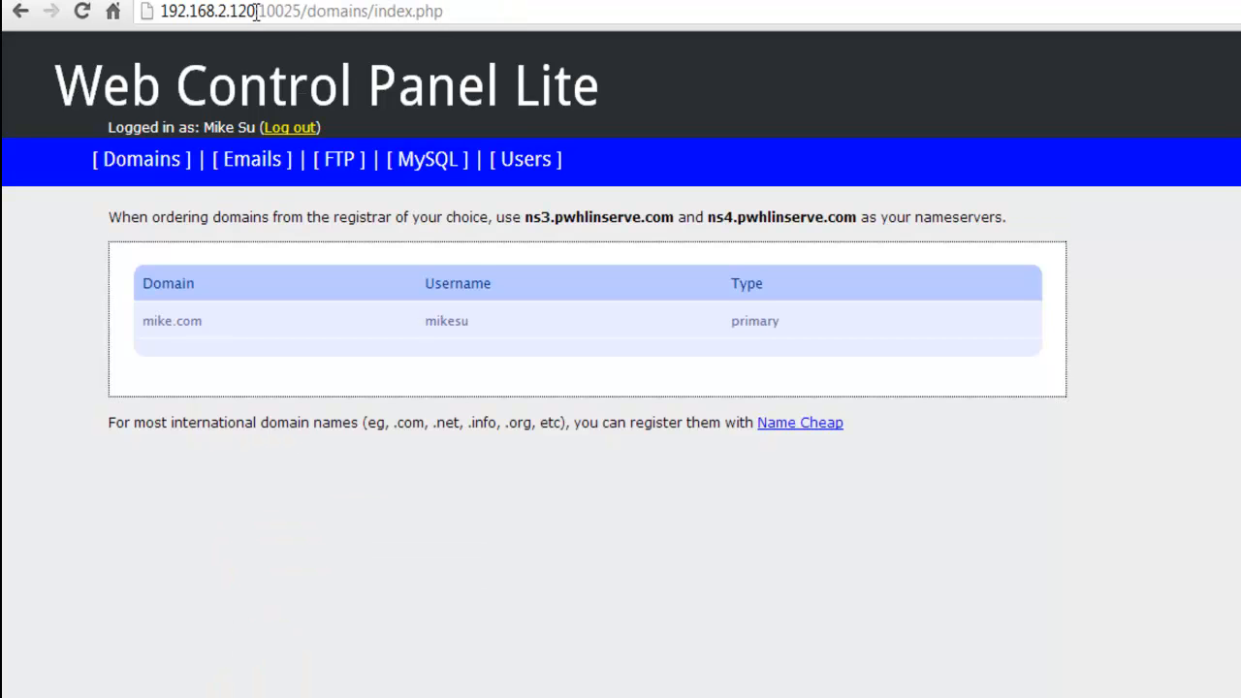
{"action": "key", "text": "ctrl+t"}
{"action": "type", "text": "mike.com"}
{"action": "key", "text": "Return"}
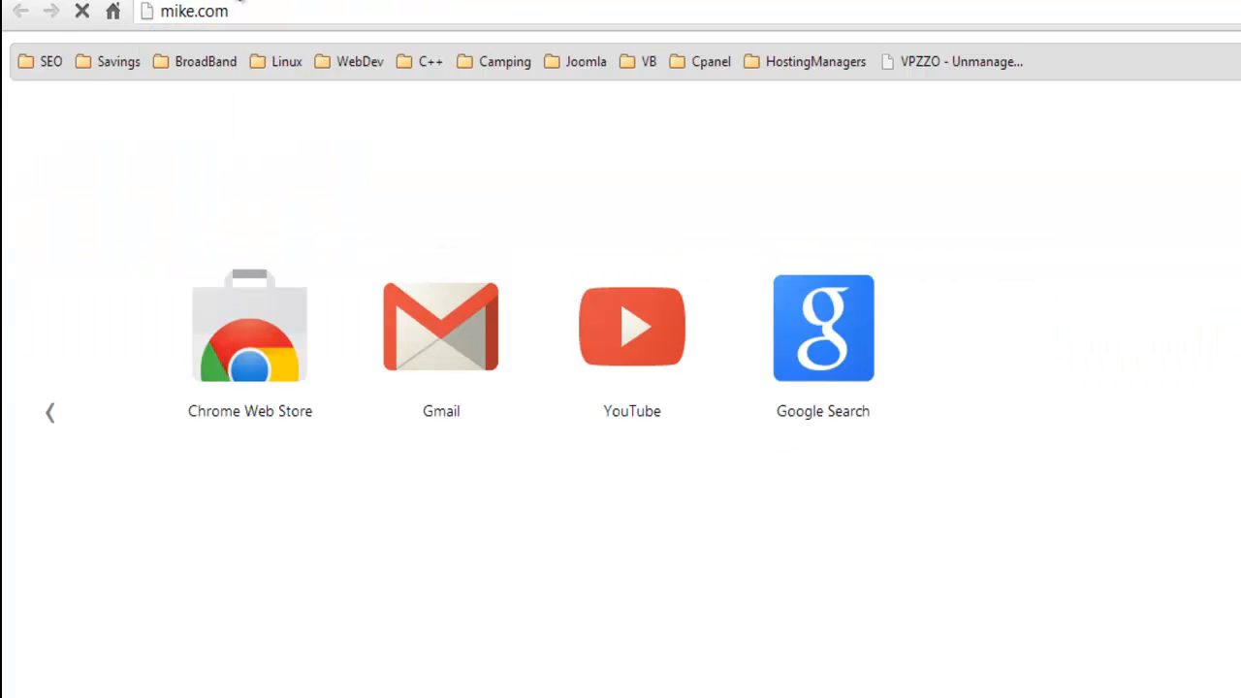